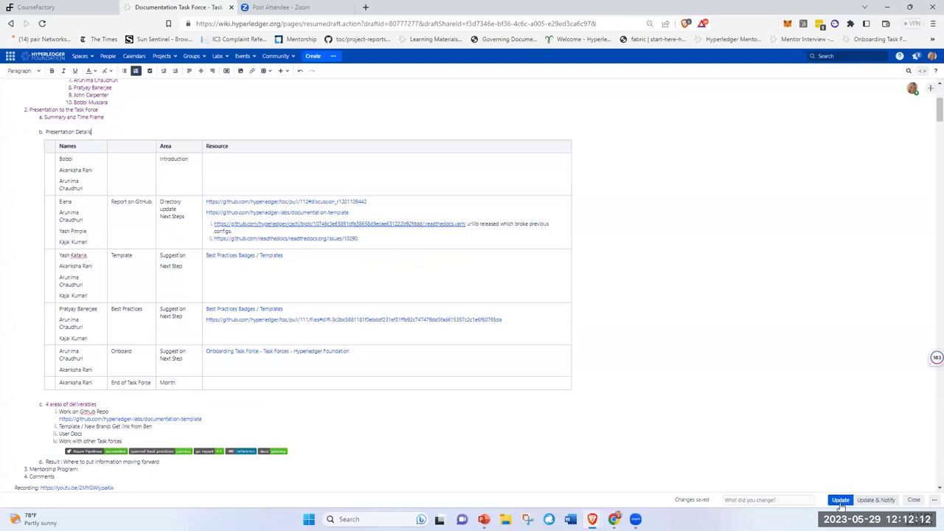
# - Publish the Documentation Task Force page edits containing the new 5/29.2023 entry
pyautogui.click(840, 500)
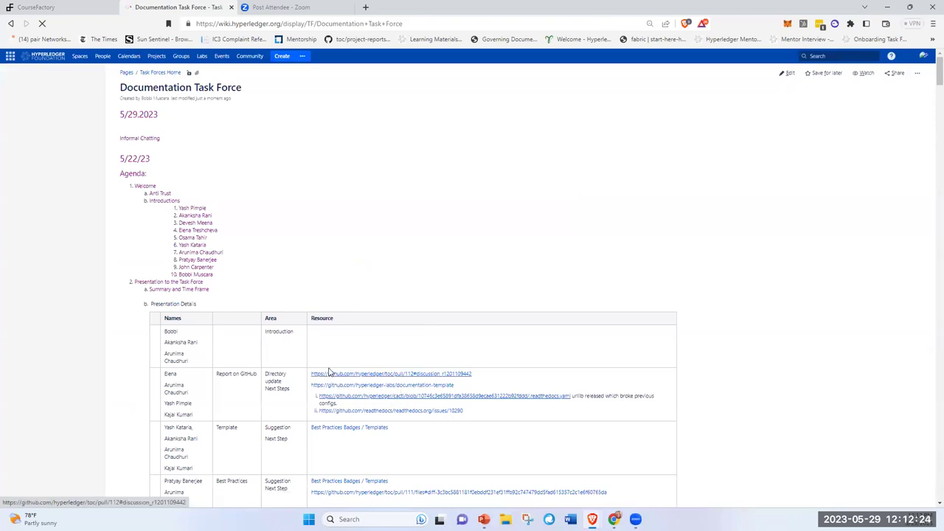
pyautogui.scroll(-10, 327, 373)
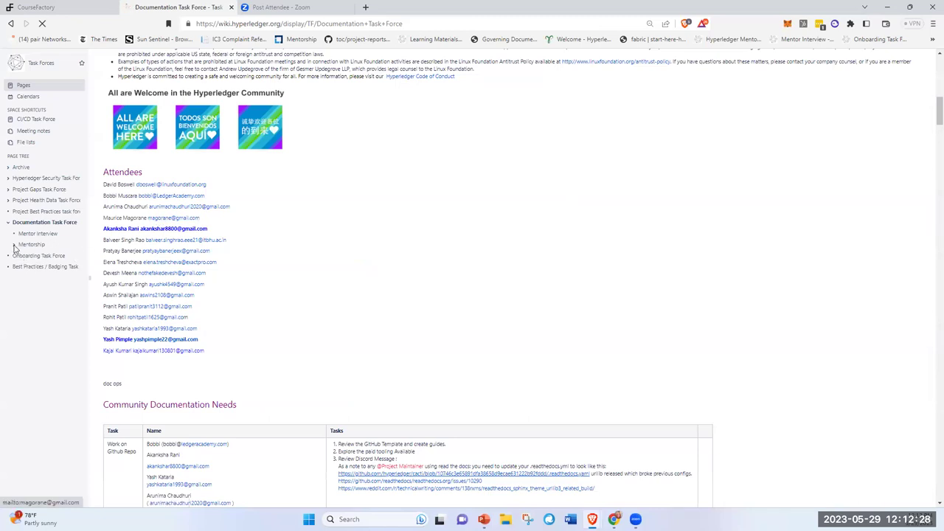
pyautogui.click(13, 244)
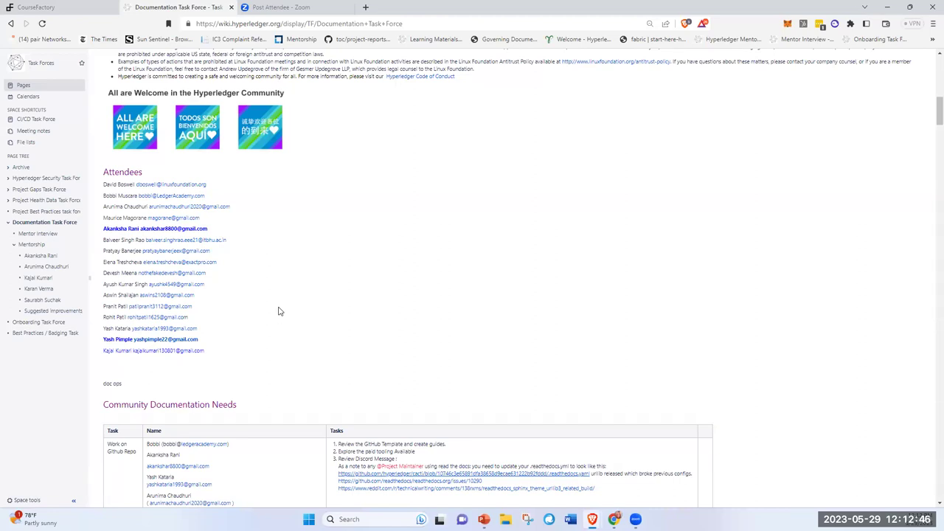
pyautogui.scroll(15, 486, 334)
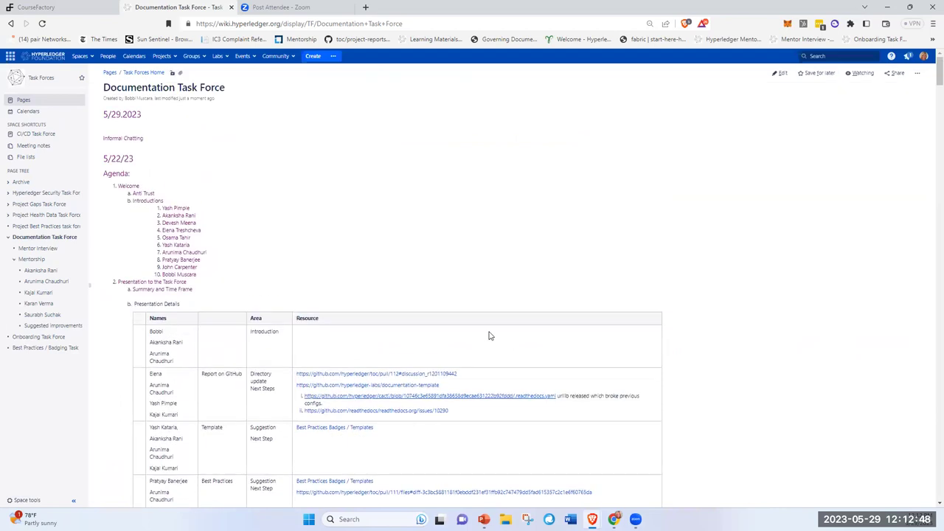
pyautogui.scroll(-15, 488, 336)
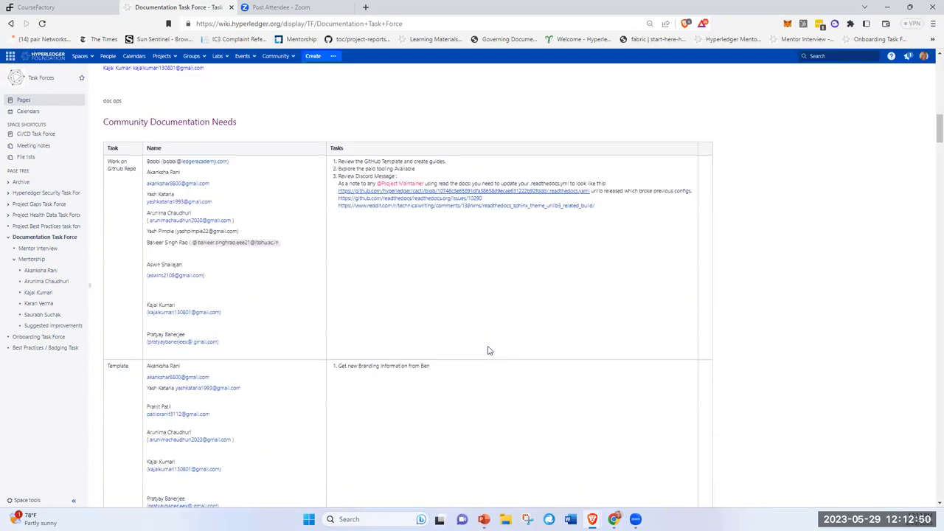
pyautogui.scroll(-3, 488, 350)
pyautogui.scroll(6, 487, 350)
pyautogui.scroll(6, 487, 350)
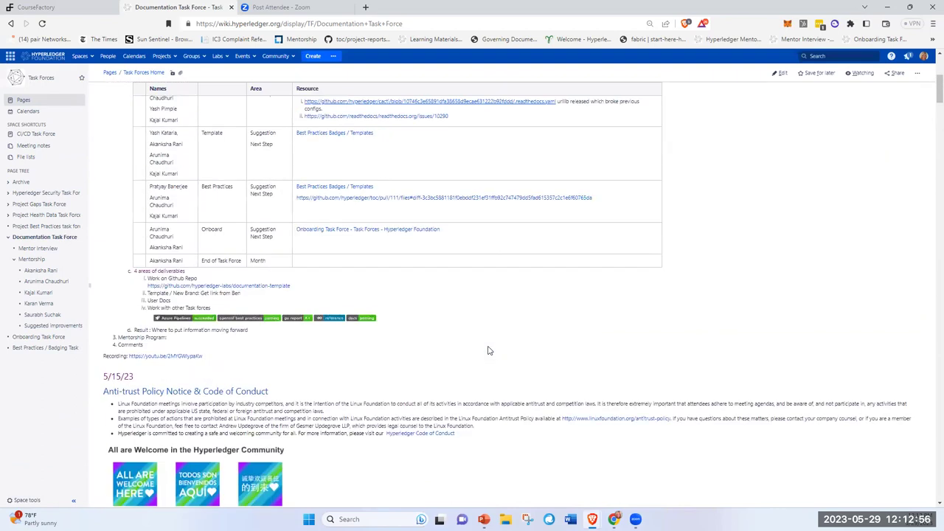
pyautogui.scroll(2, 488, 350)
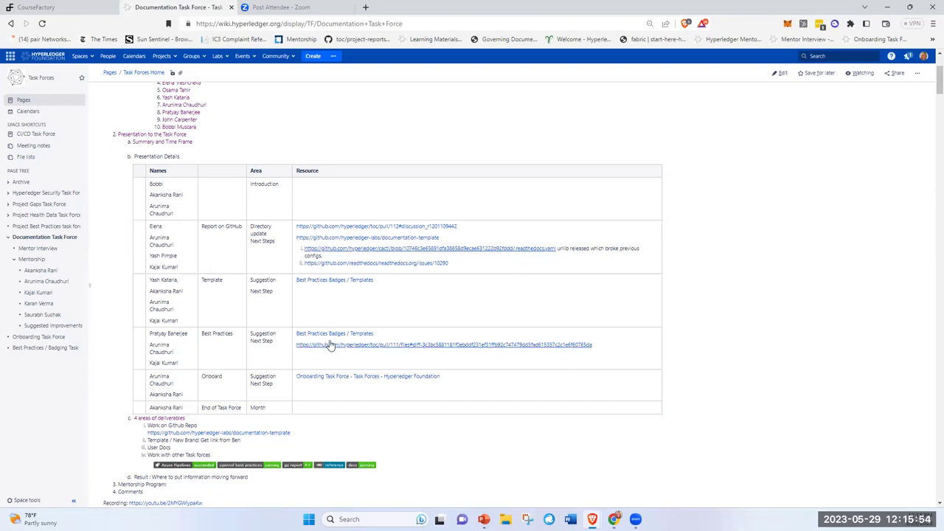
# - Go through Best Practices Badges / Templates to the Task Force: Documentation Standards page
pyautogui.click(340, 334)
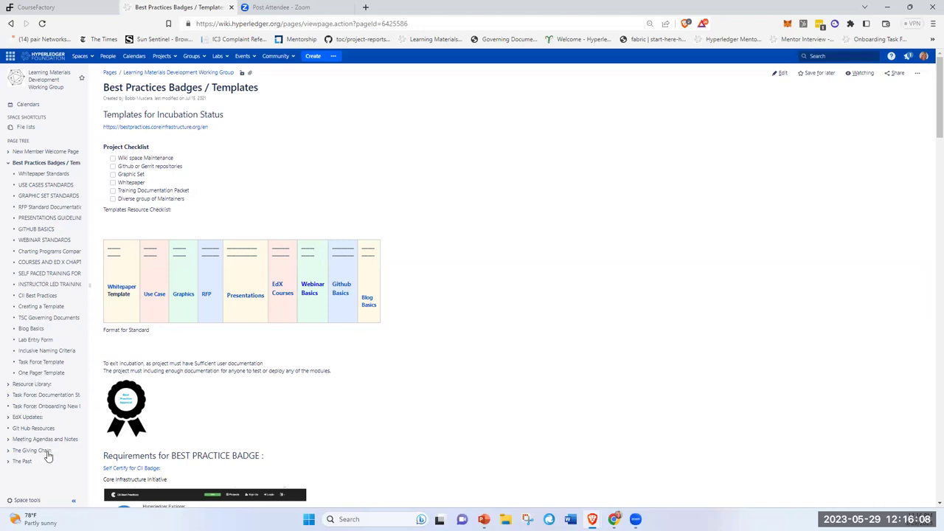
pyautogui.click(65, 398)
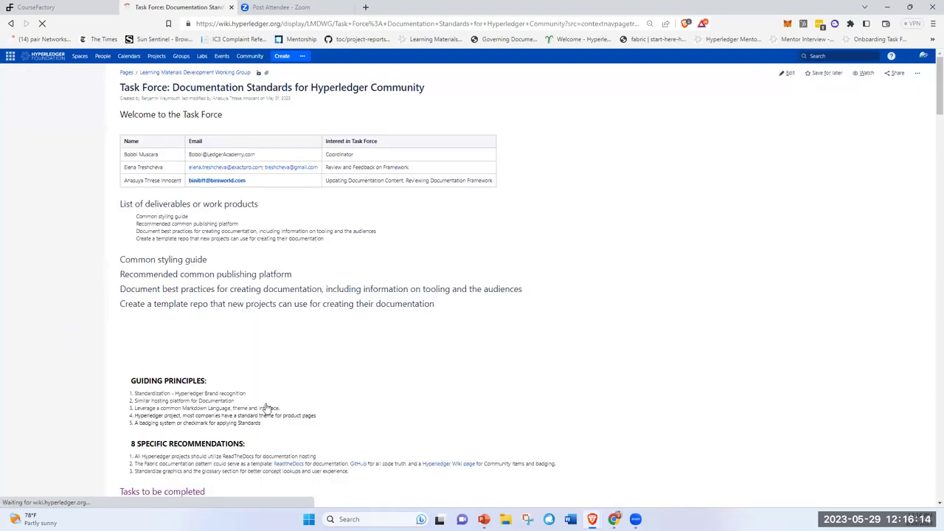
# - Read down past the RST, Sphinx and ReadtheDocs POC sections to the survey-results pie chart
pyautogui.scroll(-15, 682, 413)
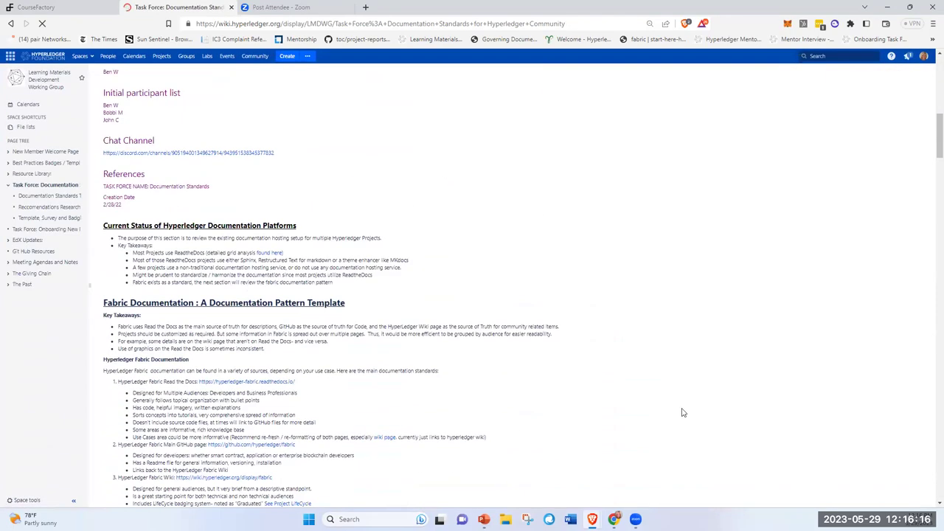
pyautogui.scroll(-20, 682, 413)
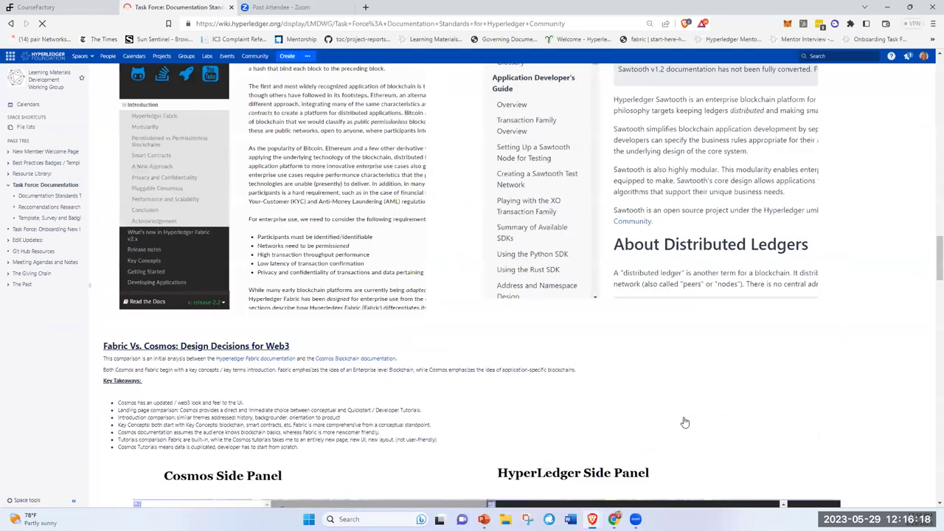
pyautogui.scroll(6, 685, 421)
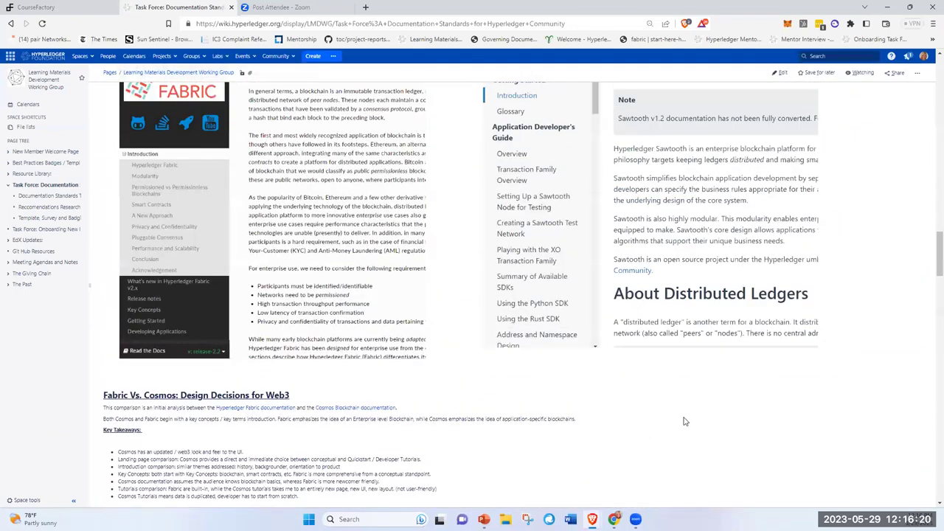
pyautogui.scroll(-2, 684, 421)
pyautogui.scroll(-1, 684, 421)
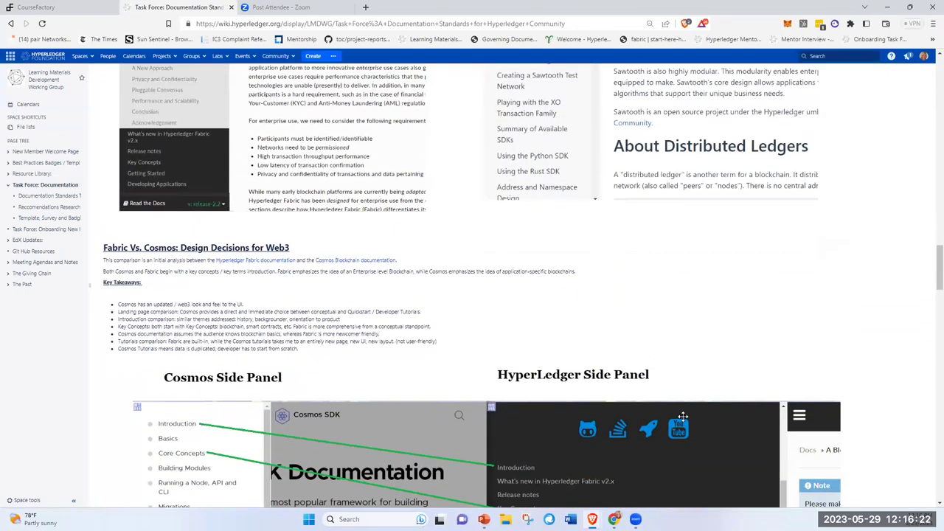
pyautogui.scroll(-5, 683, 416)
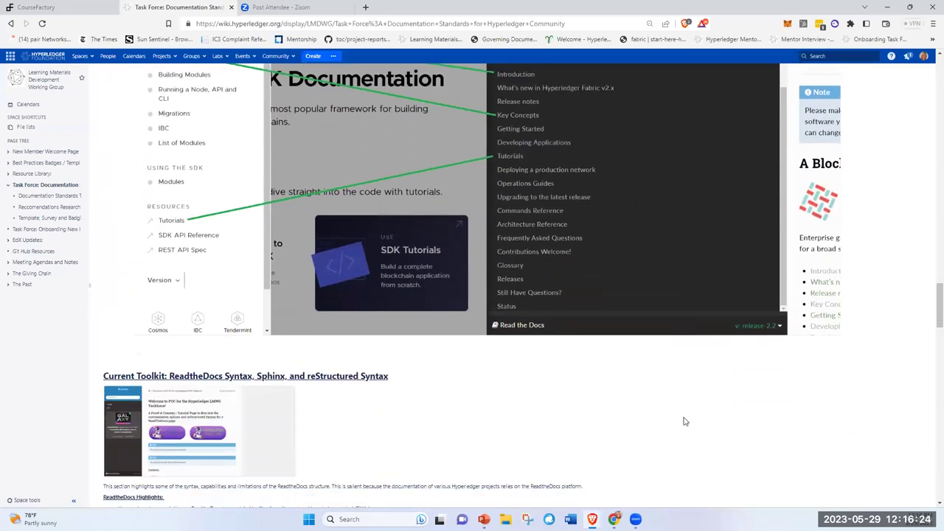
pyautogui.scroll(-2, 684, 421)
pyautogui.scroll(-3, 684, 419)
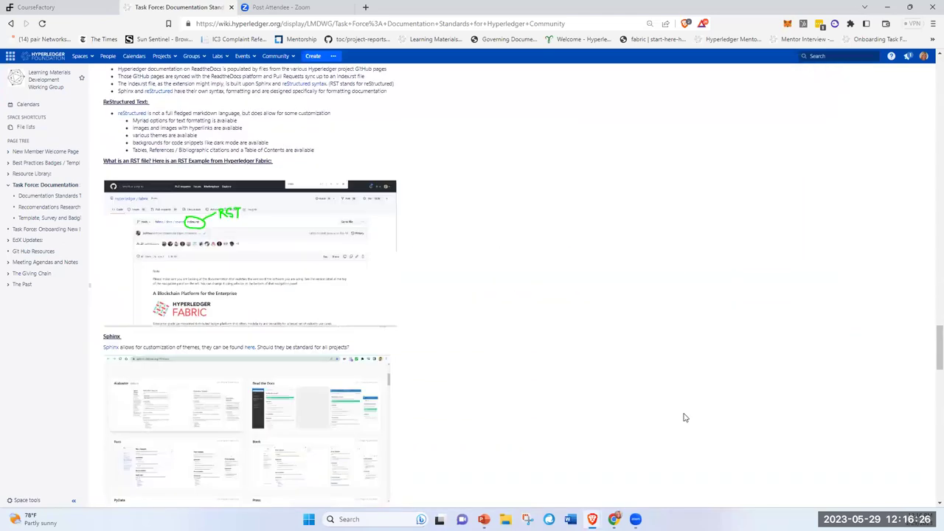
pyautogui.scroll(-6, 684, 418)
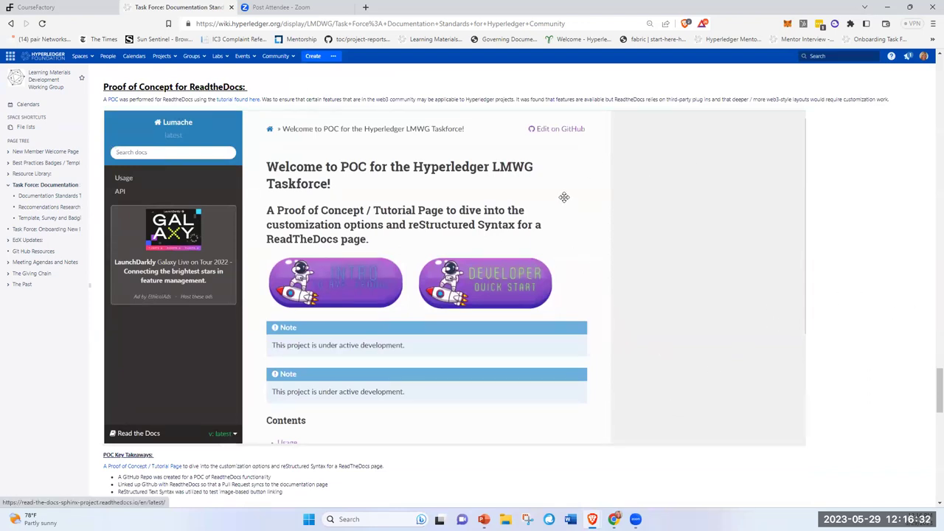
pyautogui.scroll(-5, 568, 214)
pyautogui.scroll(-6, 576, 229)
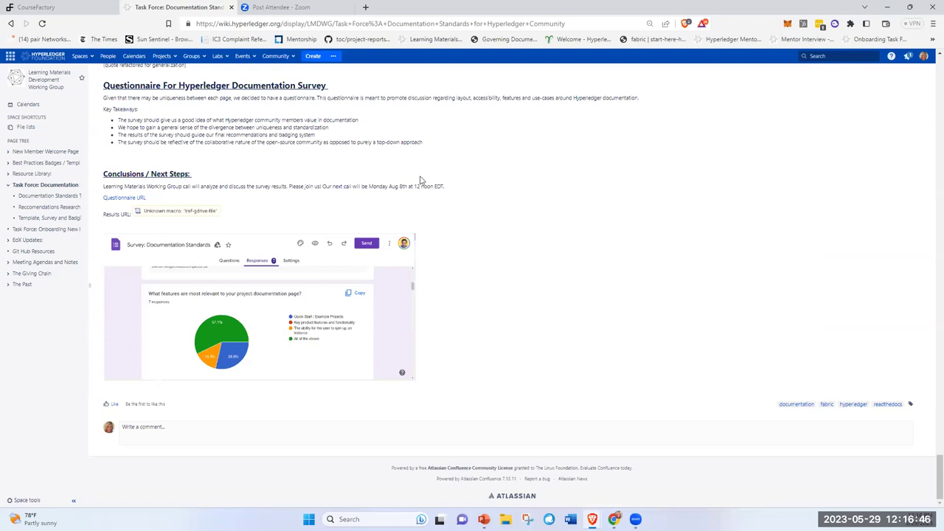
# - Check the recent-pages history, then go to the Hyperledger Labs Home page via Labs > Overview
pyautogui.rightClick(12, 24)
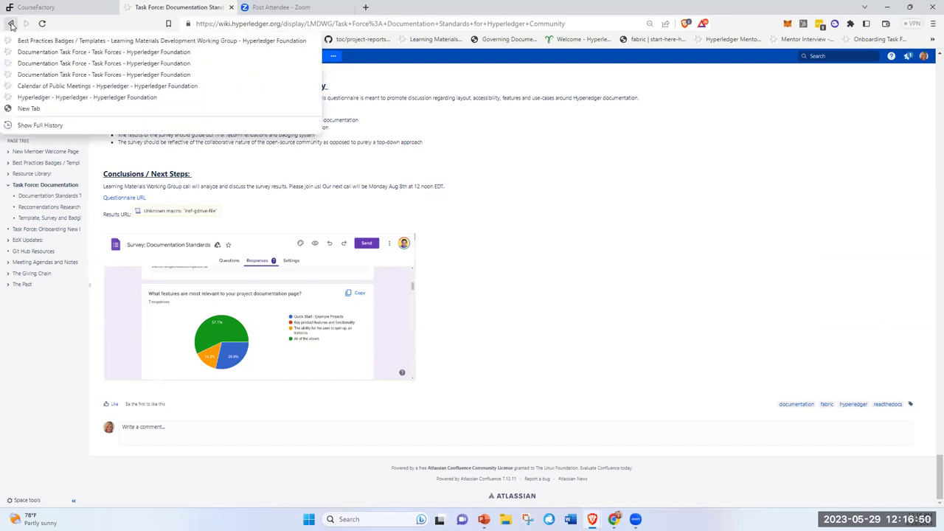
pyautogui.click(598, 188)
pyautogui.moveTo(218, 57)
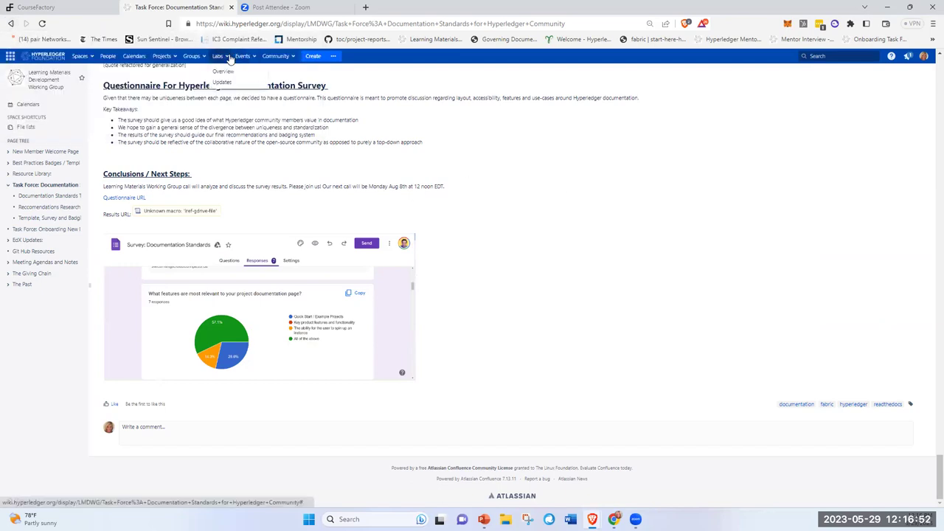
pyautogui.click(222, 71)
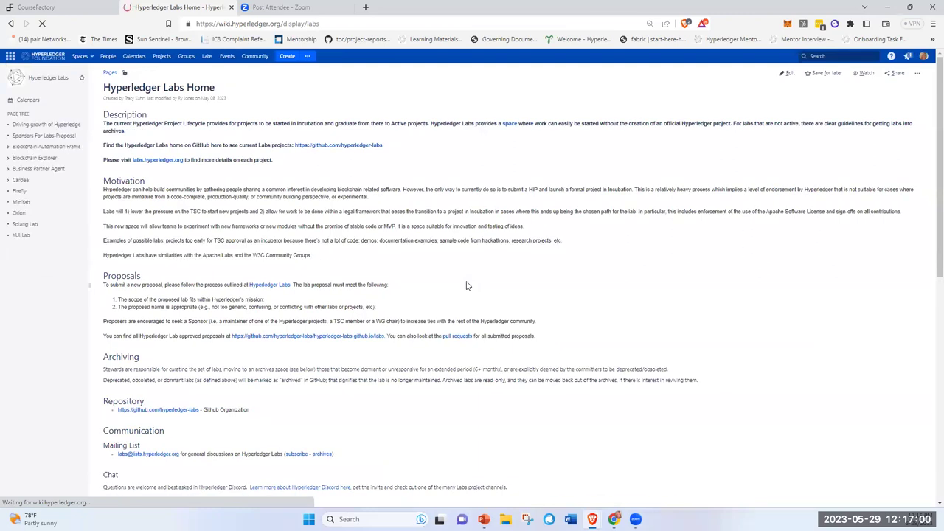
pyautogui.click(352, 150)
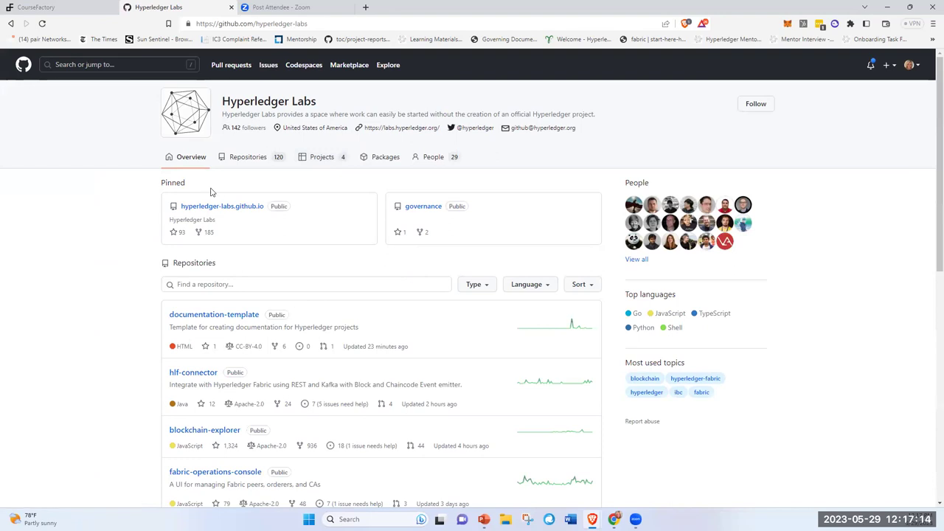
# - Browse the documentation-template repository, then return to the Documentation Task Force wiki page via bookmarks
pyautogui.click(207, 318)
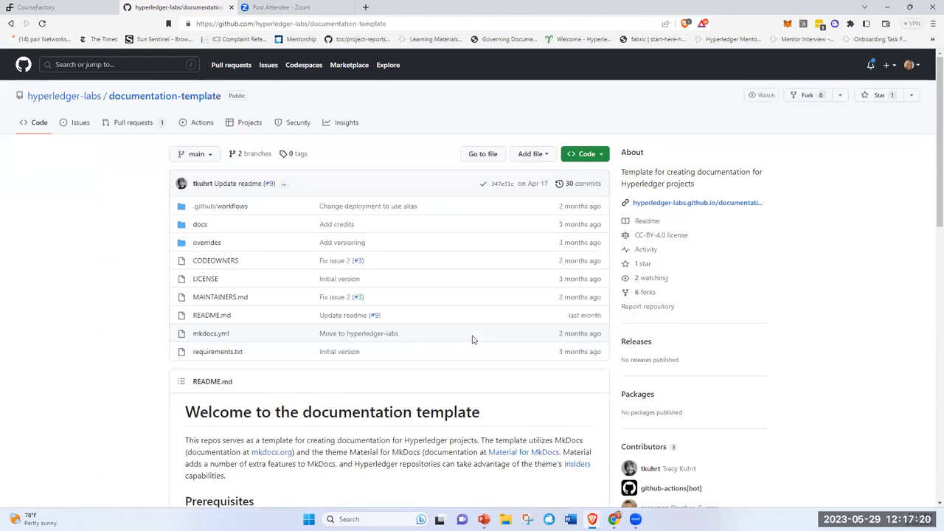
pyautogui.scroll(-3, 483, 340)
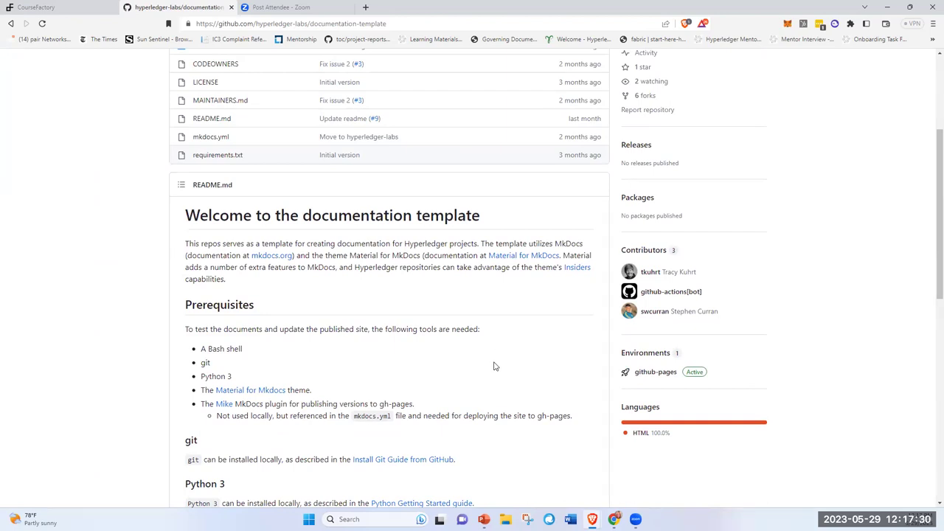
pyautogui.scroll(-3, 495, 354)
pyautogui.scroll(-5, 510, 331)
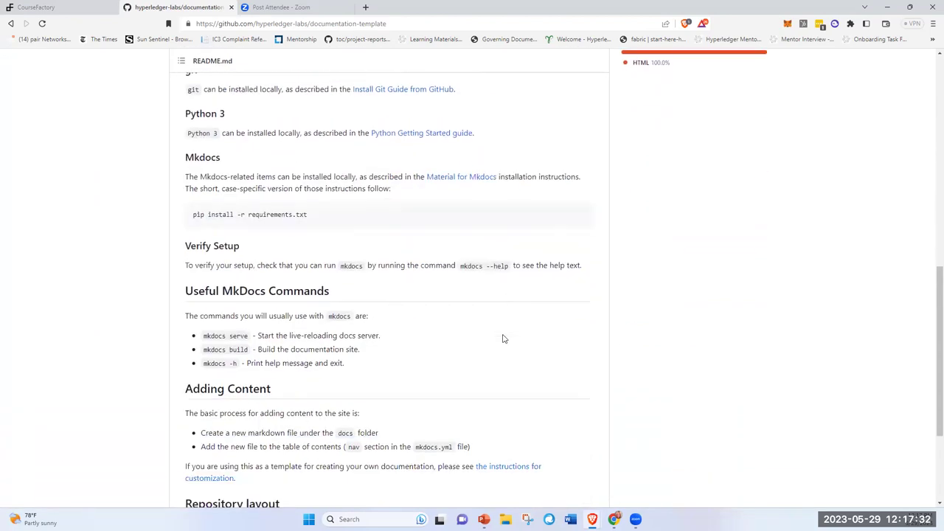
pyautogui.scroll(1, 481, 357)
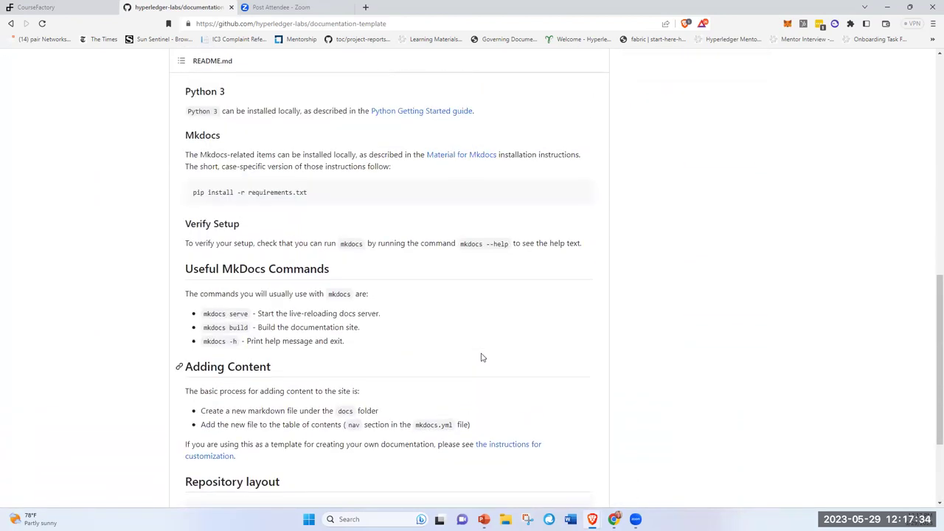
pyautogui.scroll(5, 481, 357)
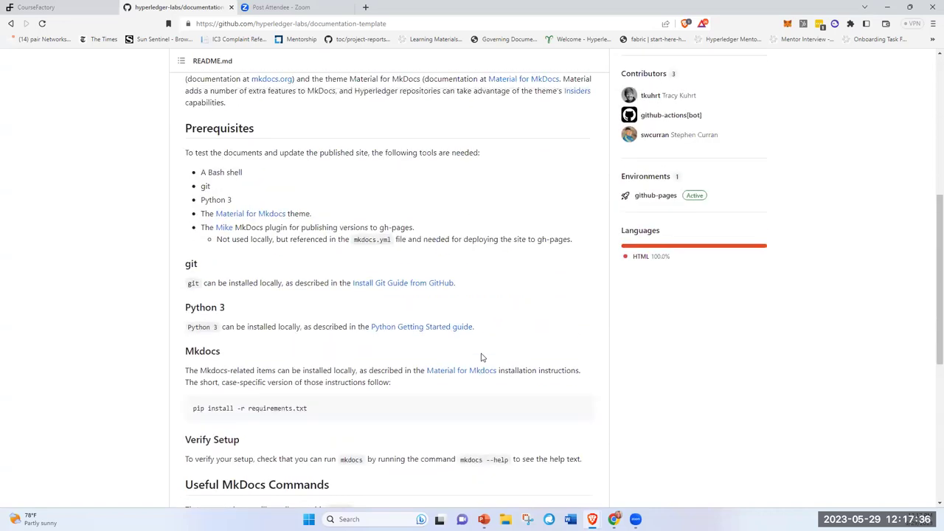
pyautogui.scroll(2, 482, 354)
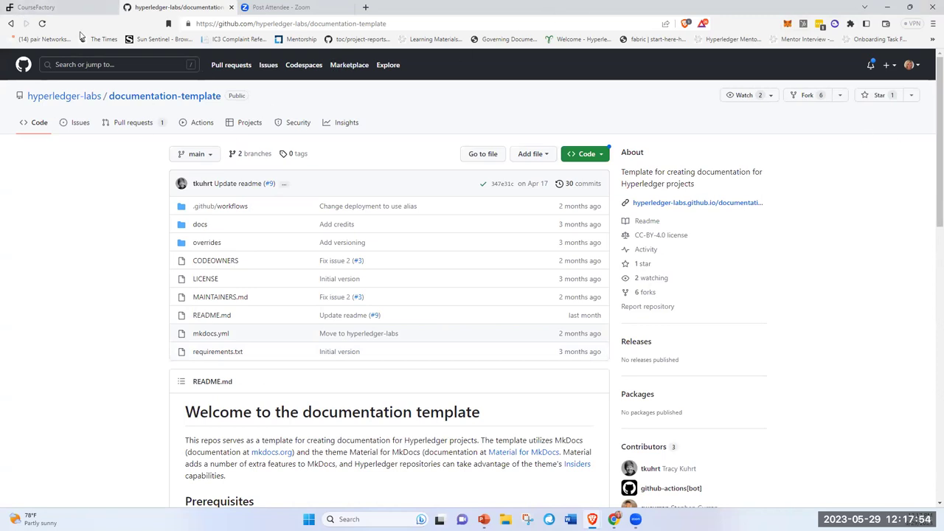
pyautogui.click(931, 41)
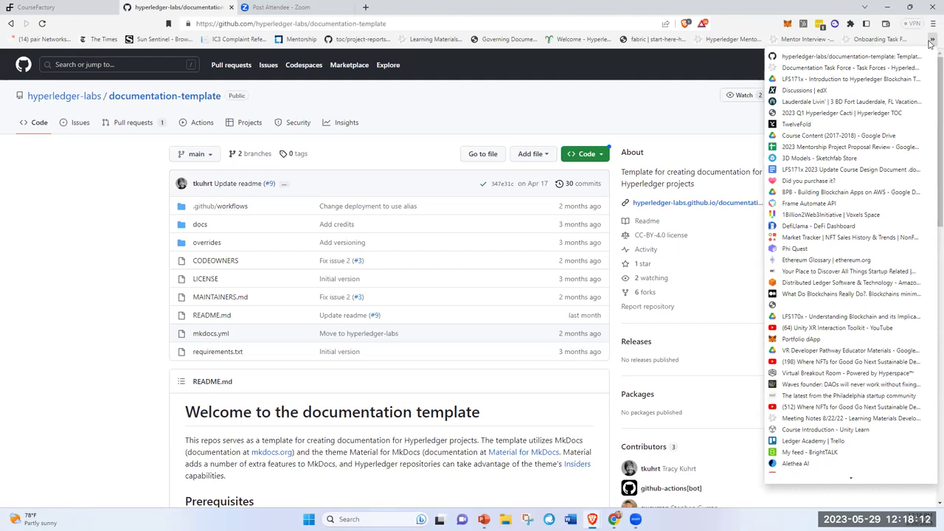
pyautogui.click(918, 67)
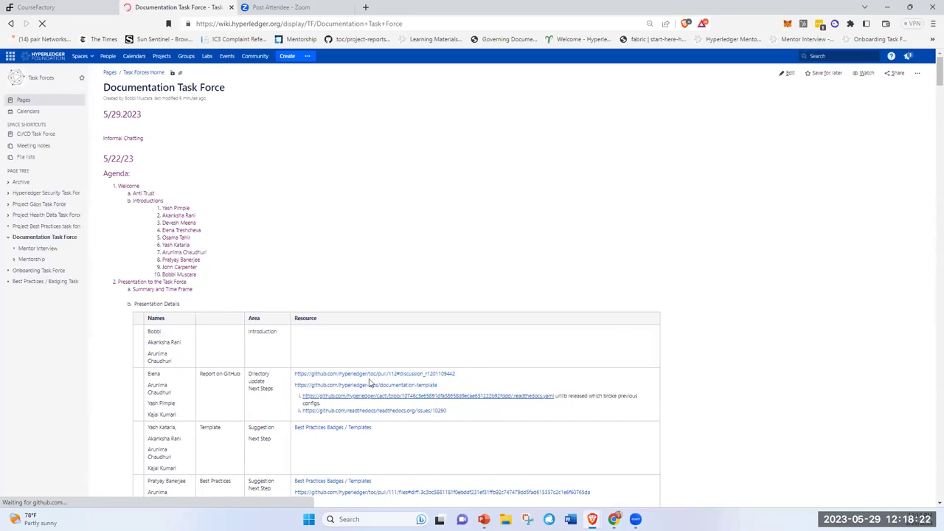
pyautogui.scroll(-2, 373, 369)
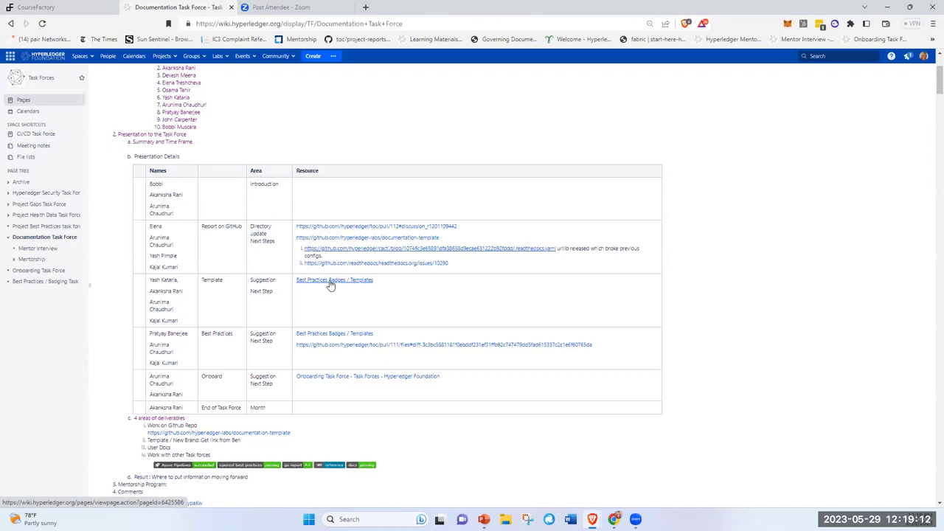
# - Review the project-best-practices.md diff in pull request #111, then go back to the wiki page
pyautogui.click(457, 346)
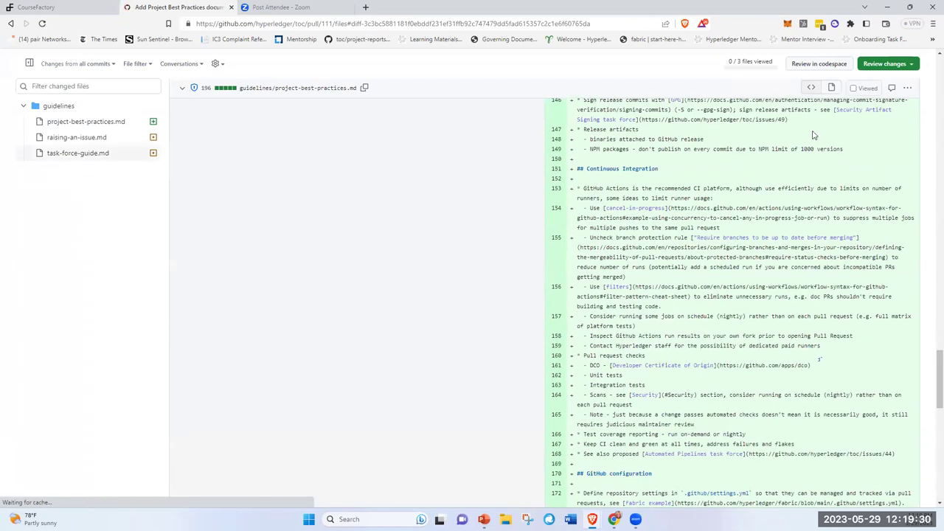
pyautogui.scroll(-4, 719, 442)
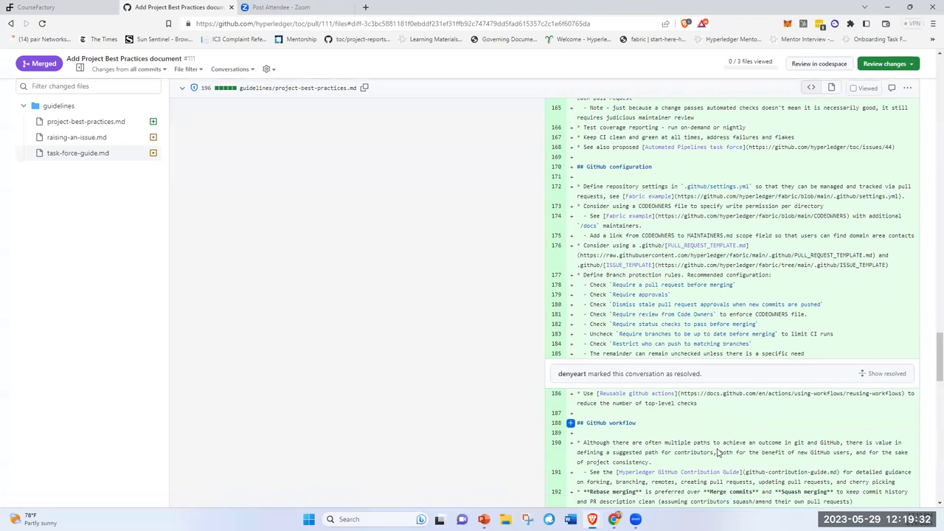
pyautogui.scroll(6, 797, 358)
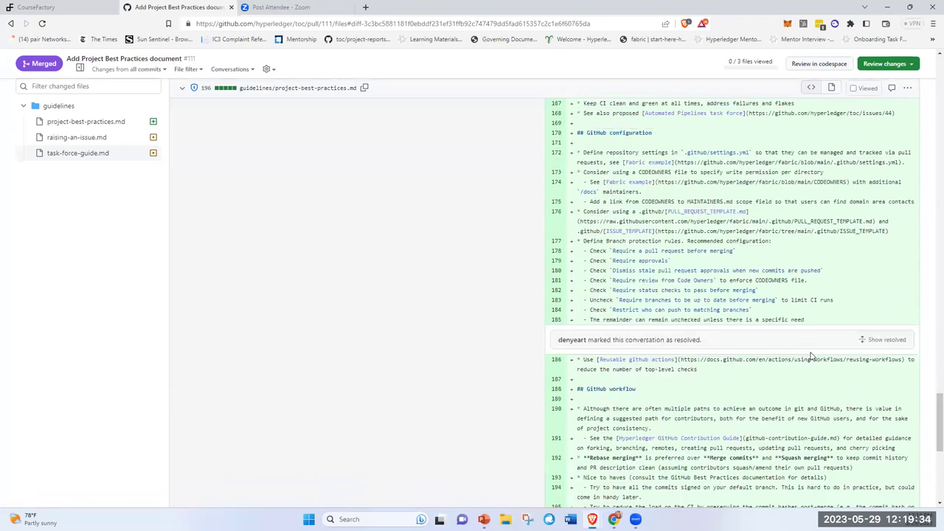
pyautogui.scroll(5, 794, 354)
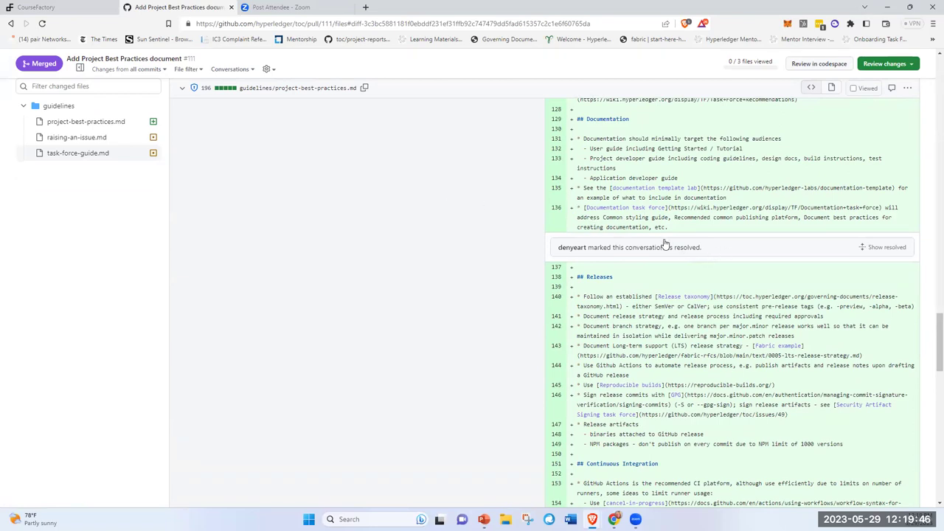
pyautogui.scroll(3, 247, 227)
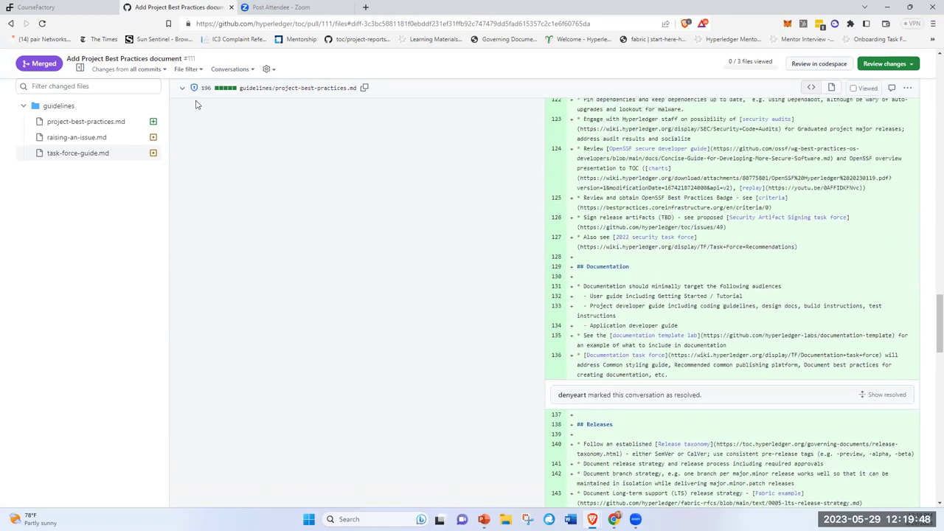
pyautogui.click(15, 25)
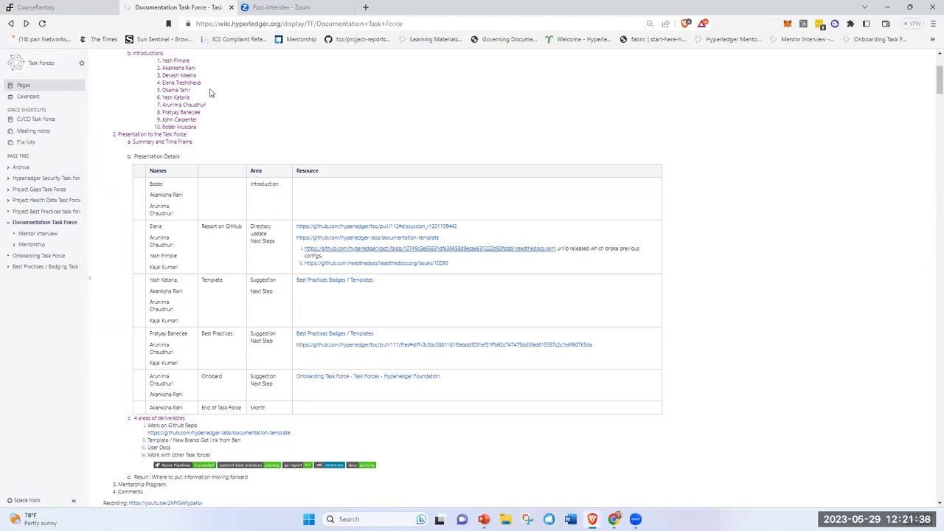
# - Scroll the Documentation Task Force wiki page back up toward the top
pyautogui.scroll(3, 337, 244)
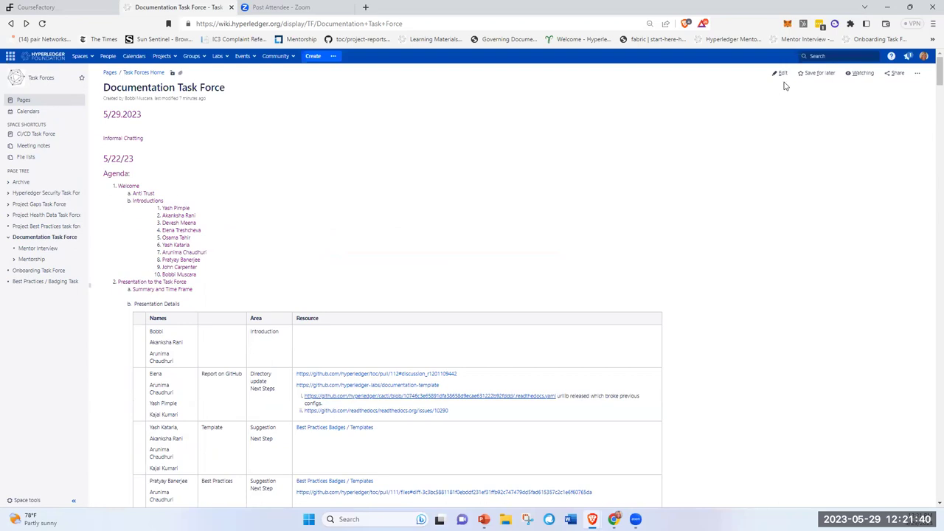
# - Open the Documentation Task Force page in the editor with the cursor in the 5/29.2023 heading
pyautogui.click(782, 74)
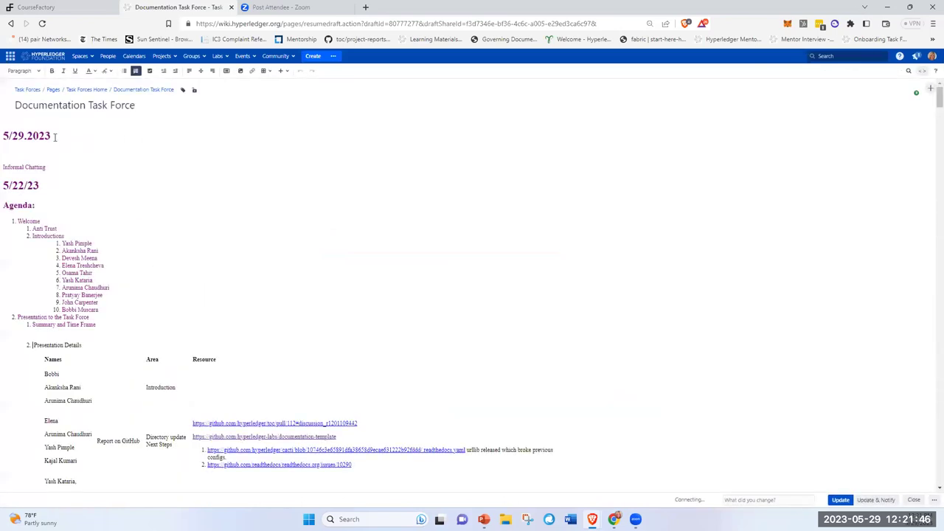
pyautogui.click(34, 124)
# - Correct the date heading to 5/29/2023 and start a new line below Informal Chatting
pyautogui.press('BackSpace')
pyautogui.write('/')
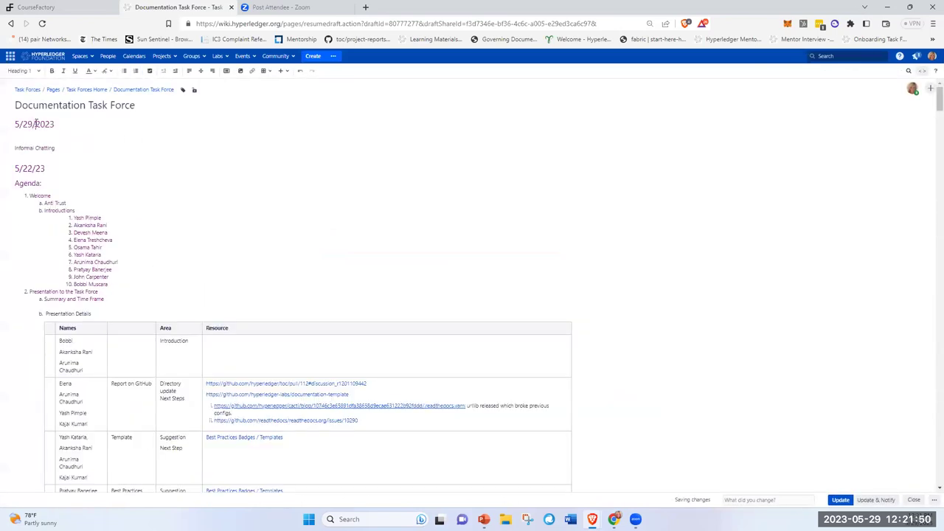
pyautogui.press('Down')
pyautogui.press('Down')
pyautogui.press('End')
pyautogui.press('Return')
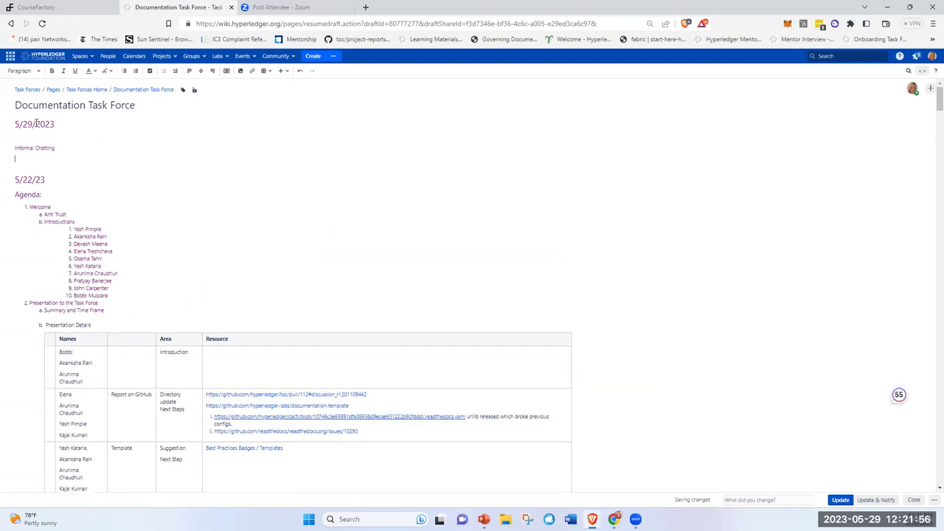
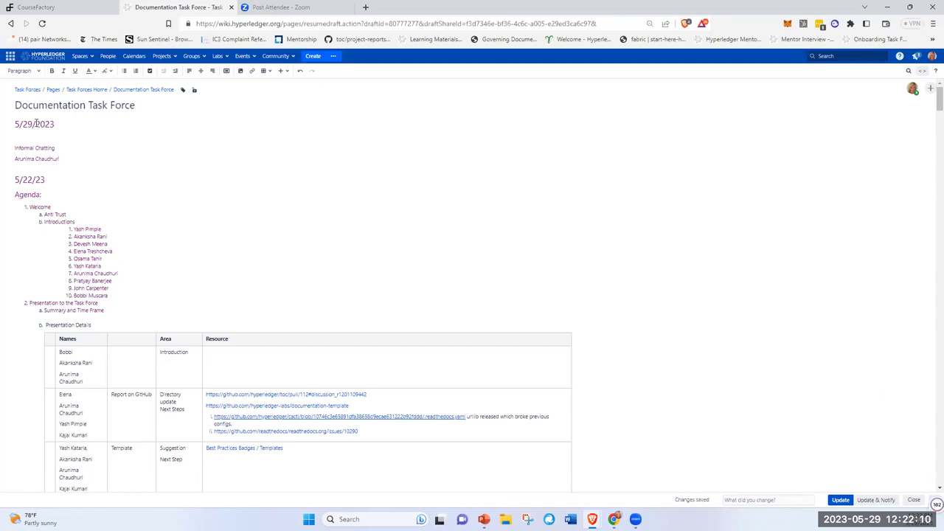
# - Enter the first two attendees' full names under Informal Chatting, each on its own line
pyautogui.press('Return')
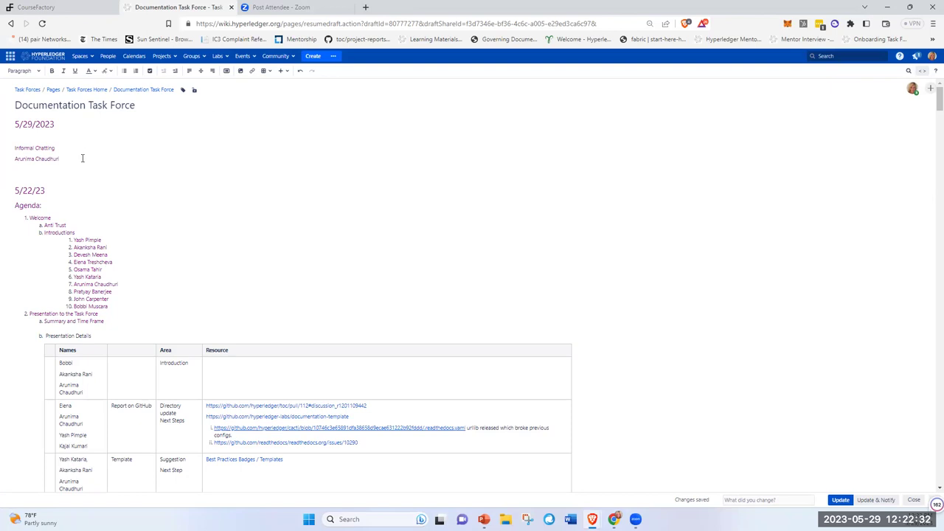
pyautogui.press('Return')
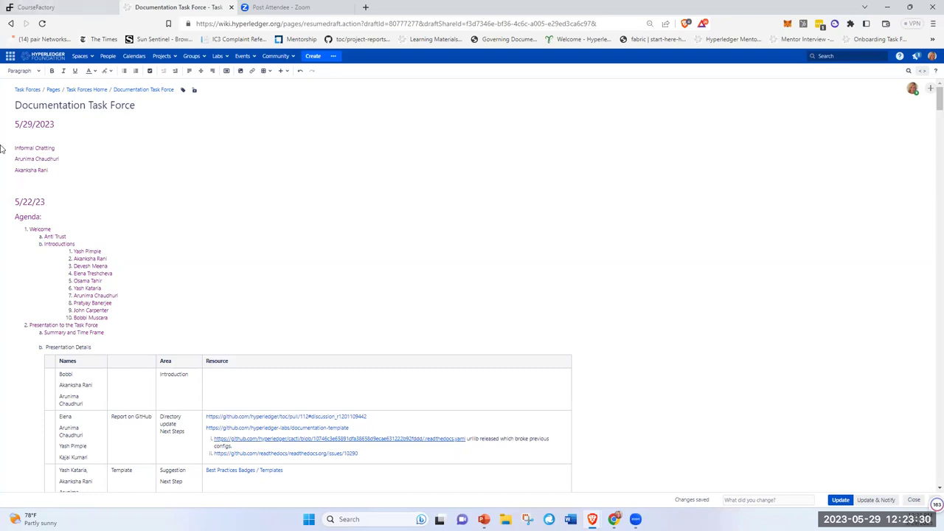
# - Add the third and fourth attendees' full names on separate lines under the list
pyautogui.press('Return')
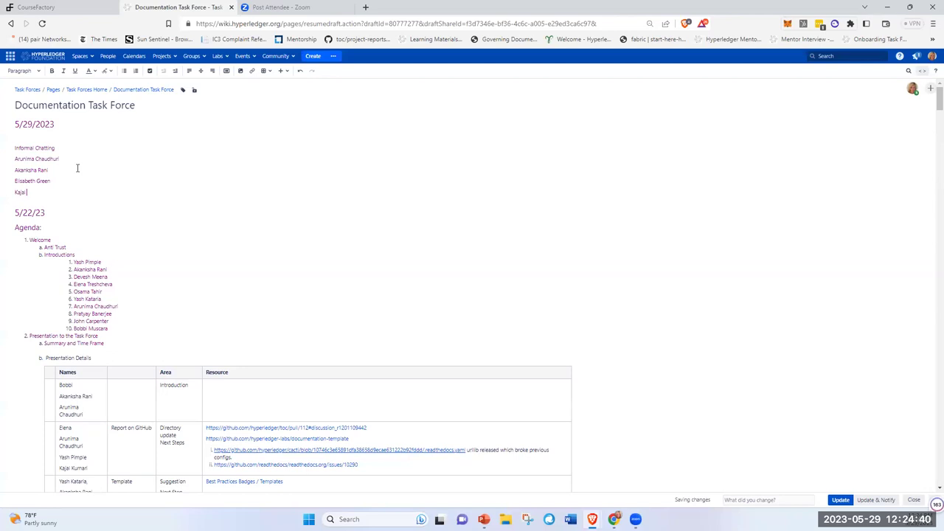
pyautogui.press('Return')
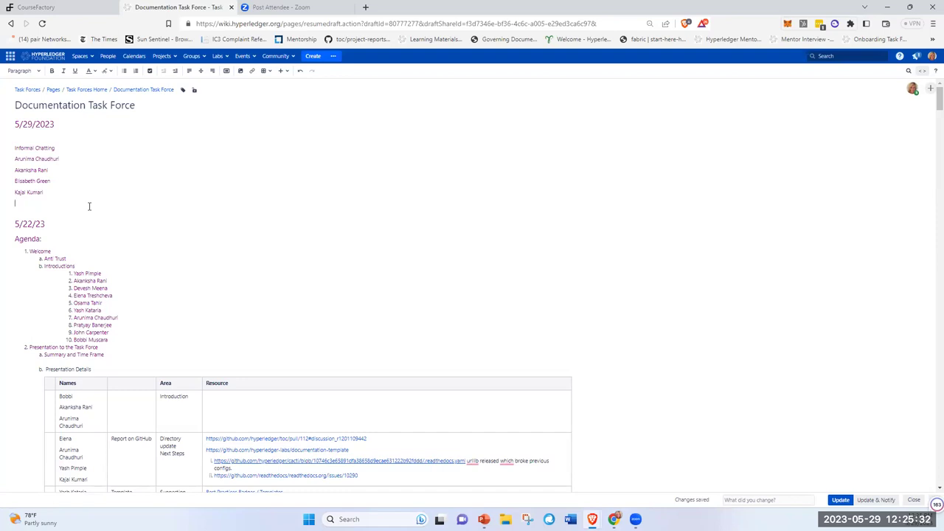
# - Add a fifth attendee's full name on the empty line at the end of the list
pyautogui.click(90, 207)
pyautogui.press('Return')
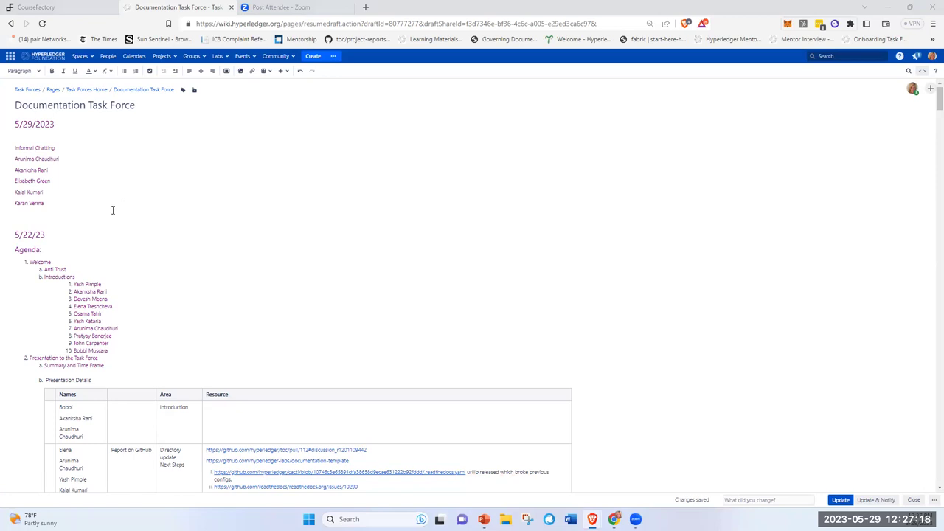
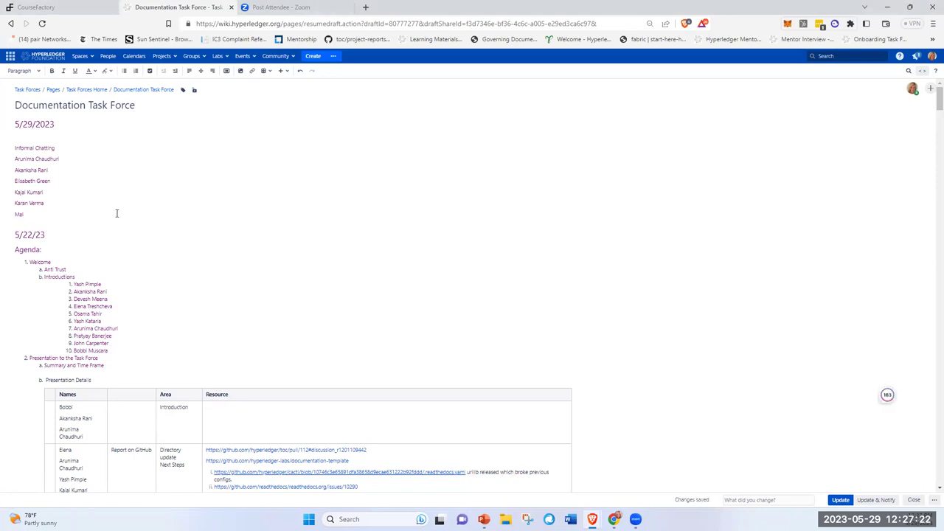
# - Add the next attendee's full name and open a fresh line below it
pyautogui.press('Return')
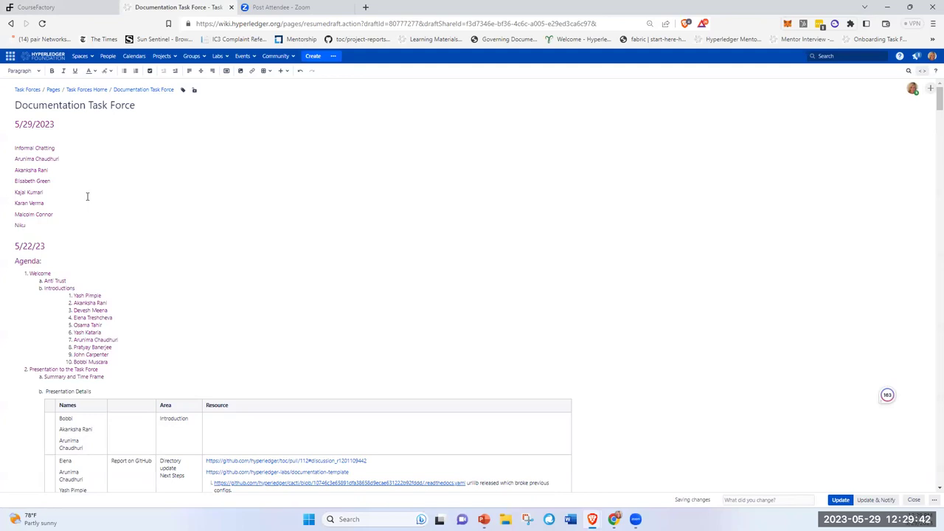
# - Add another attendee's full name, then begin typing the following attendee's first name
pyautogui.press('Return')
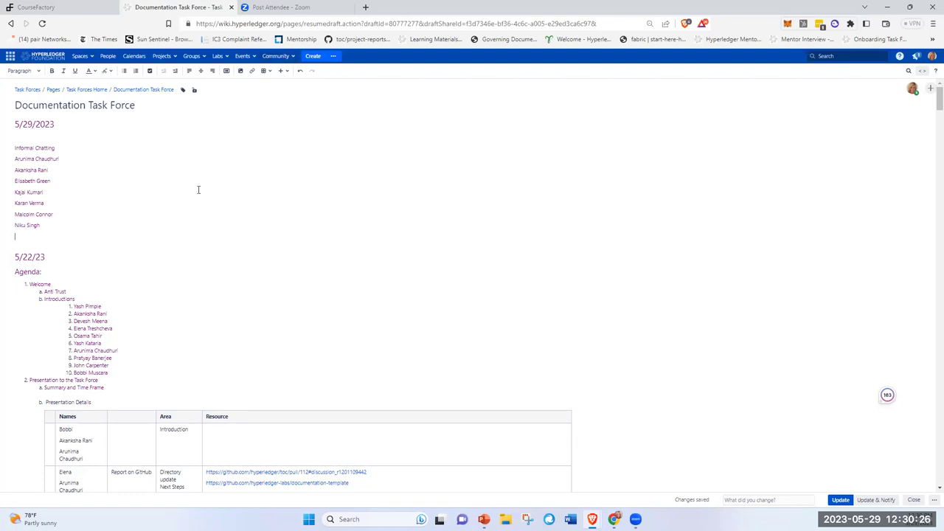
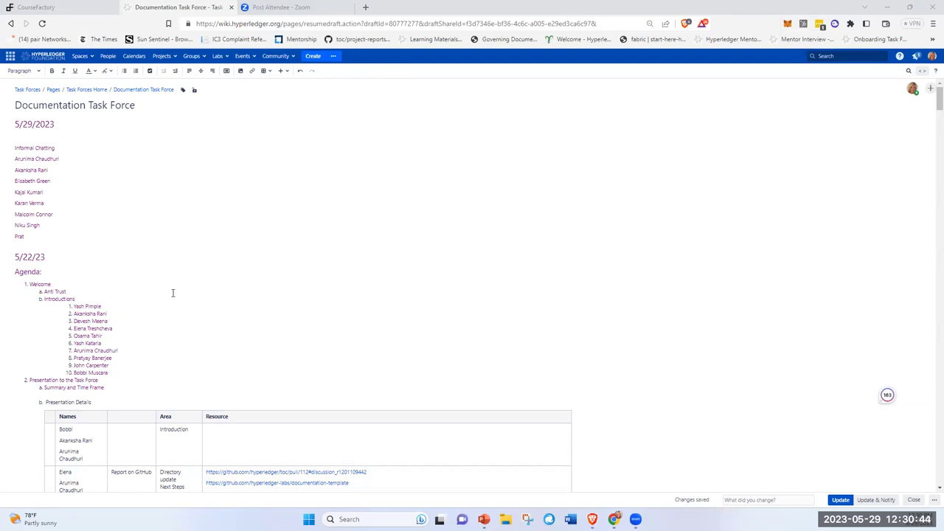
pyautogui.click(46, 237)
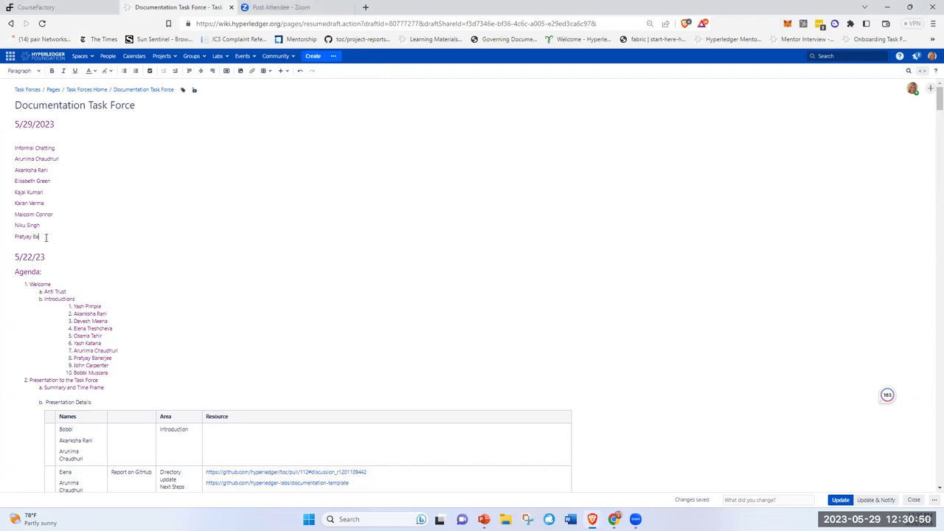
# - Finish the partly typed attendee's first name and surname, then start a new line
pyautogui.press('Return')
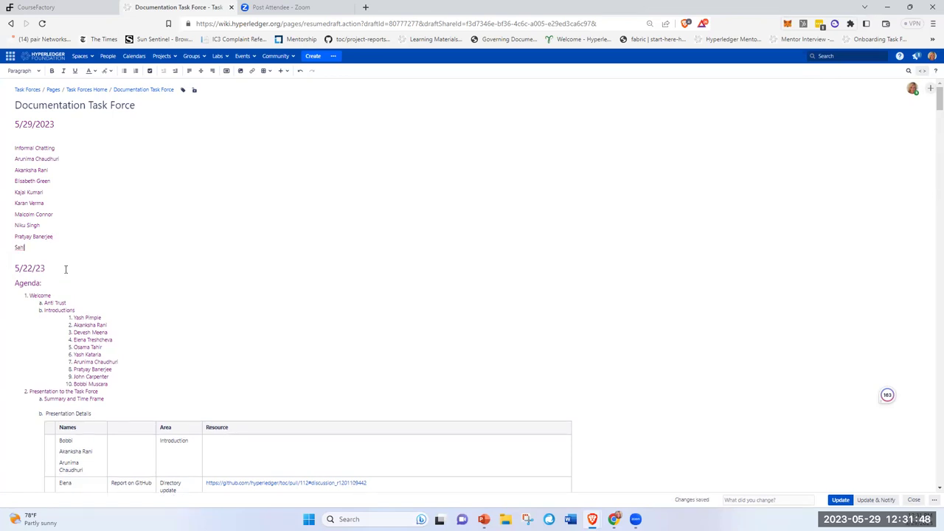
# - Add two more attendees' full names on separate lines, followed by a blank line
pyautogui.press('Return')
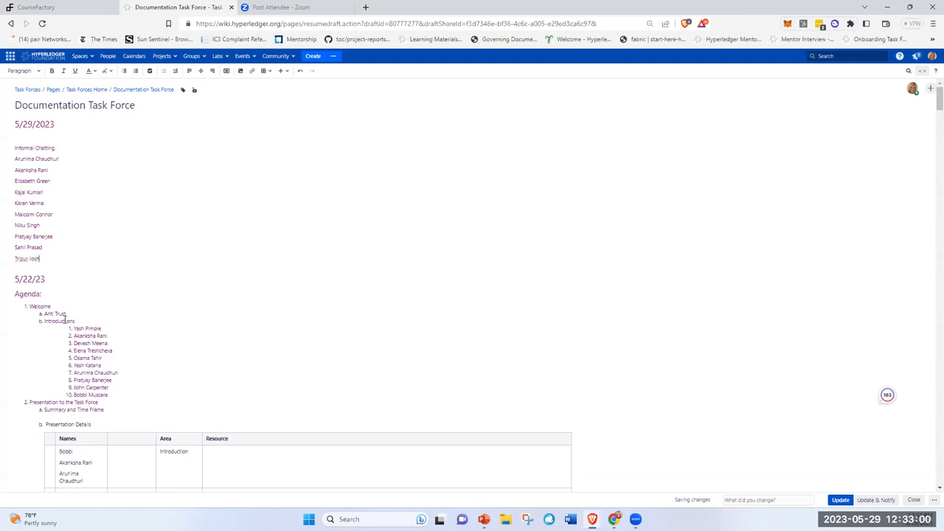
pyautogui.press('Return')
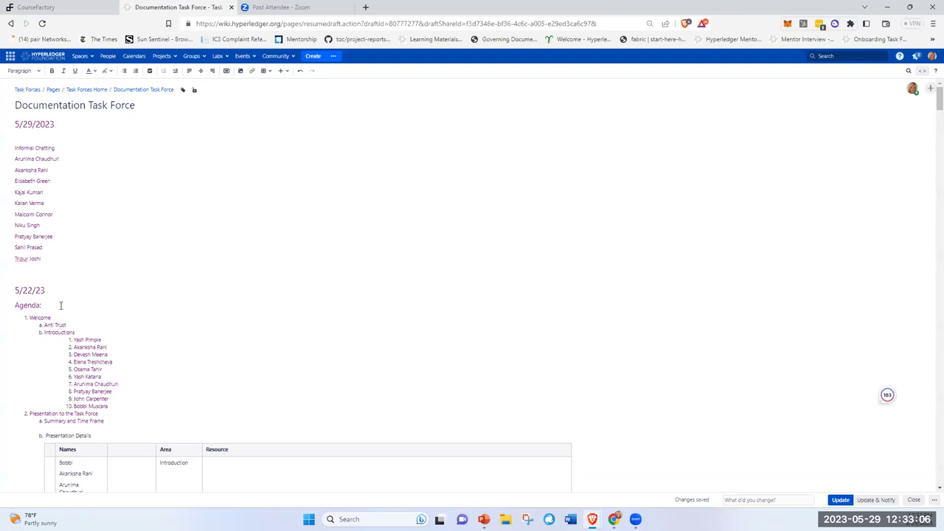
# - Add the last attendee's flagged first name to the spell-check dictionary
pyautogui.rightClick(20, 259)
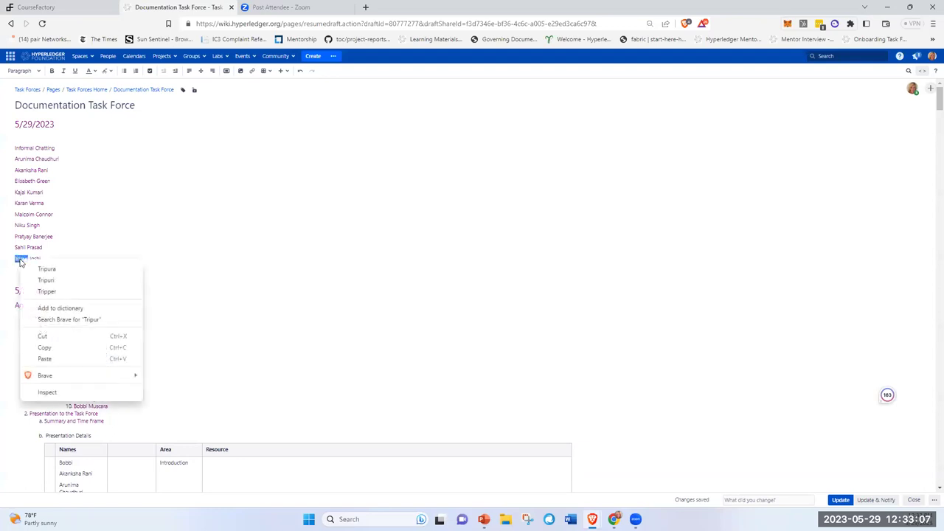
pyautogui.click(64, 309)
pyautogui.click(787, 366)
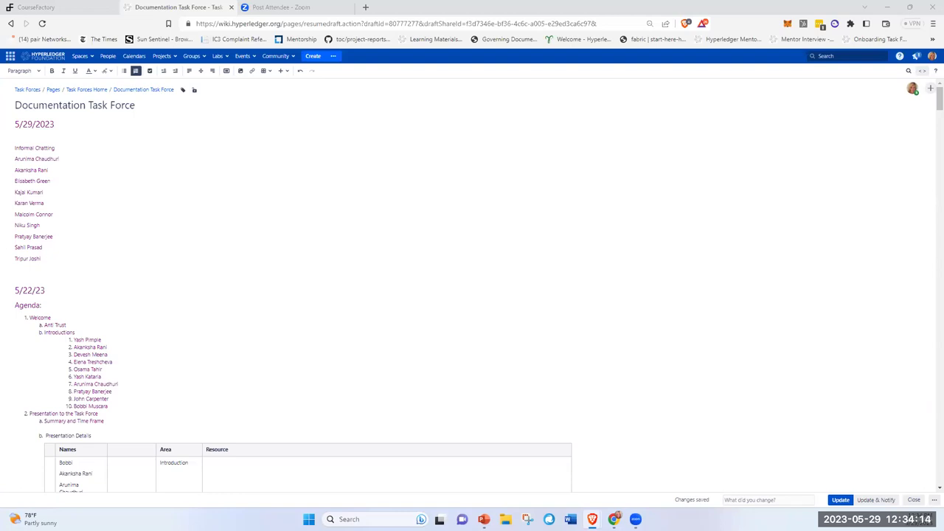
pyautogui.click(75, 259)
# - Add another attendee's full name on a new line after the list
pyautogui.press('Return')
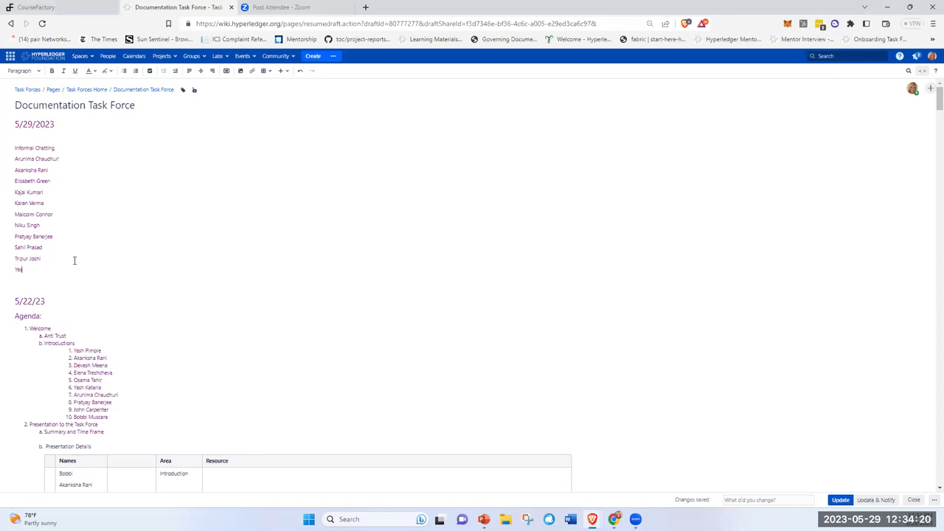
# - Add the next attendee tagged '(Blogger)', accepting the flagged surname into the dictionary
pyautogui.press('Return')
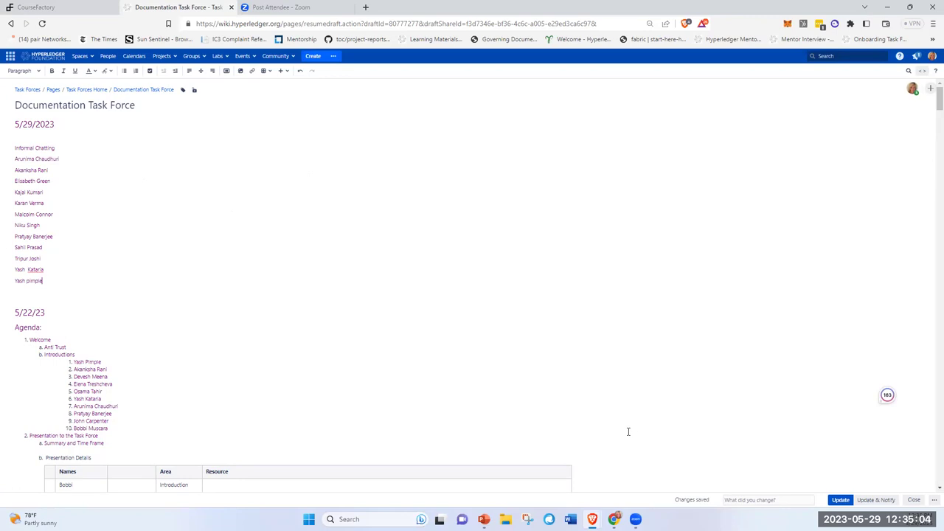
pyautogui.rightClick(35, 273)
pyautogui.click(73, 318)
pyautogui.write('(Boogger)')
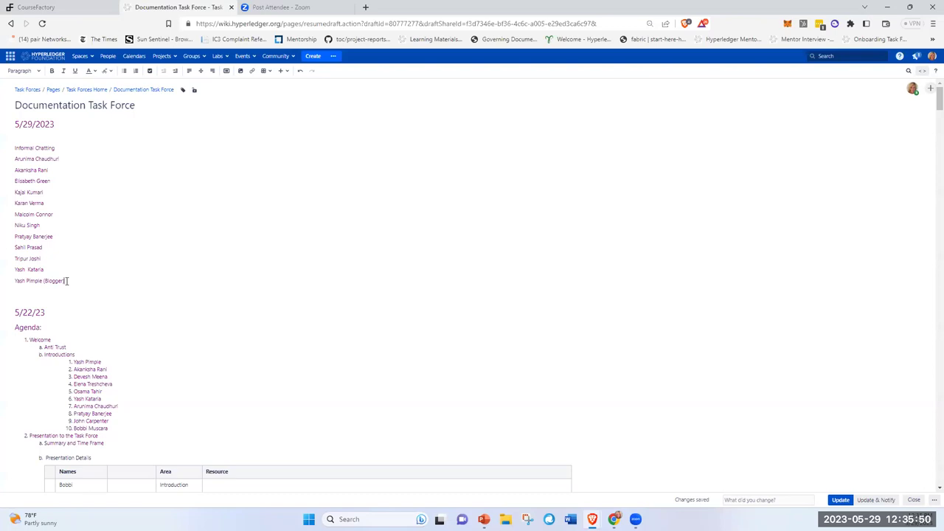
pyautogui.press('Return')
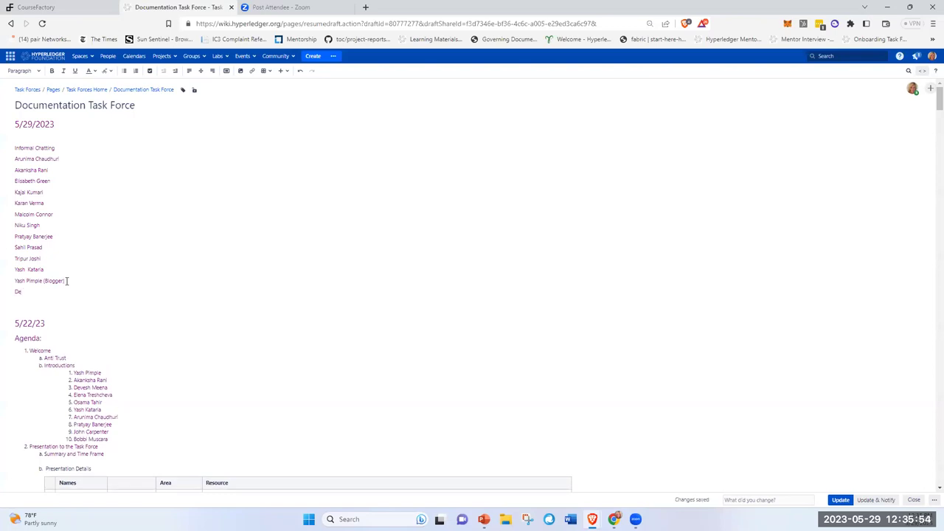
# - Add two more attendees' full names on new lines and dictionary-accept the flagged first name
pyautogui.press('Return')
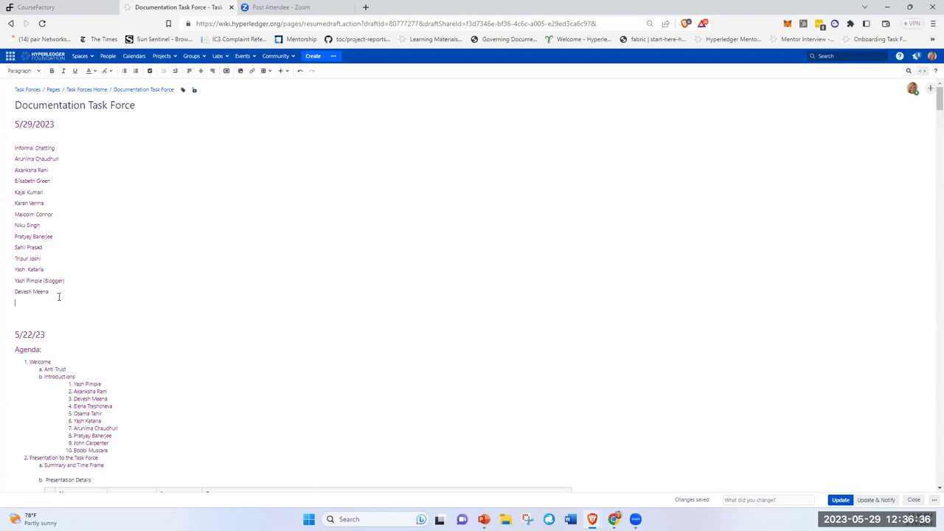
pyautogui.rightClick(25, 303)
pyautogui.click(64, 341)
# - Add 'ToDo: Change meeting time to 9am EDT' under 5/29/2023, correcting the 'timee' typo to 'time'
pyautogui.click(19, 134)
pyautogui.write('ToDo')
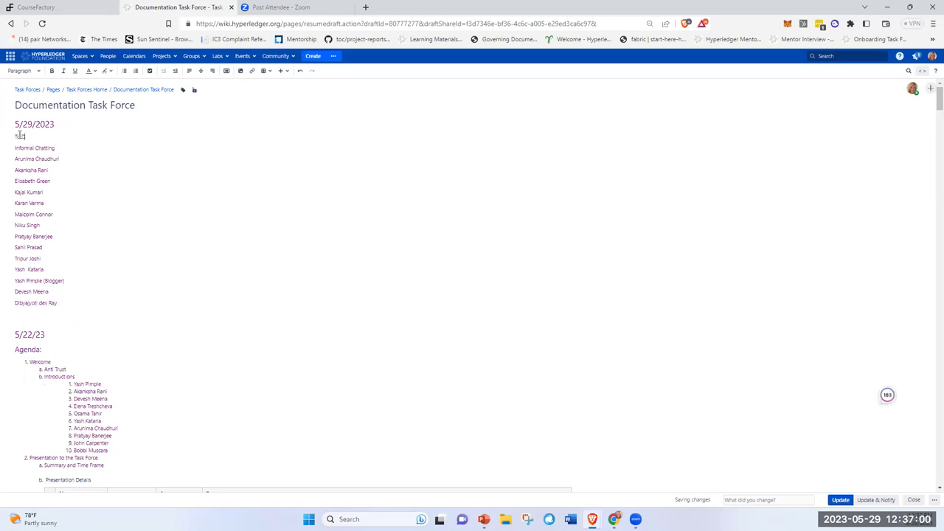
pyautogui.write(': Change meeting timee to 9am EDT')
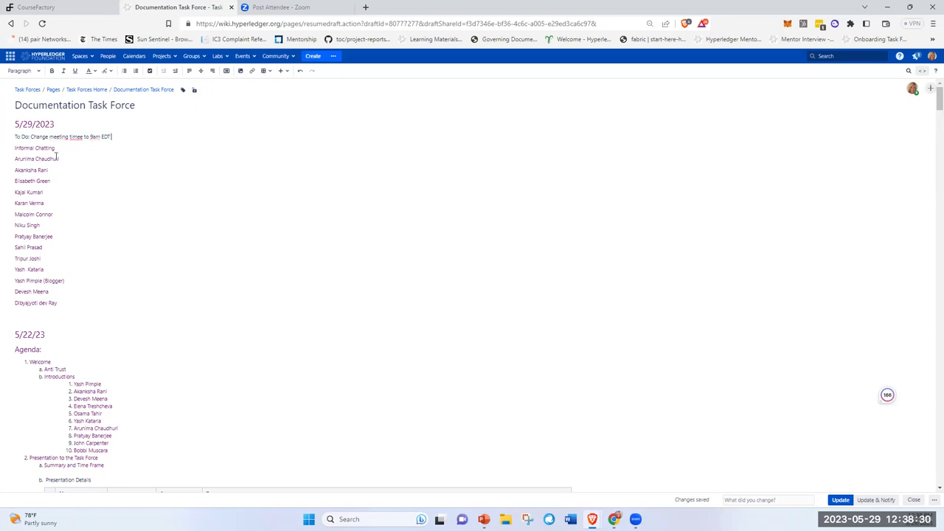
pyautogui.rightClick(77, 138)
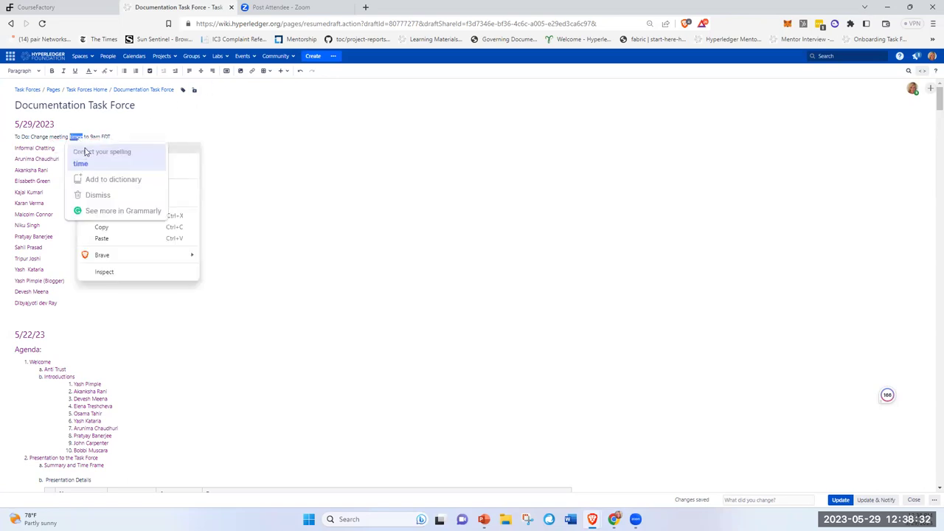
pyautogui.click(100, 148)
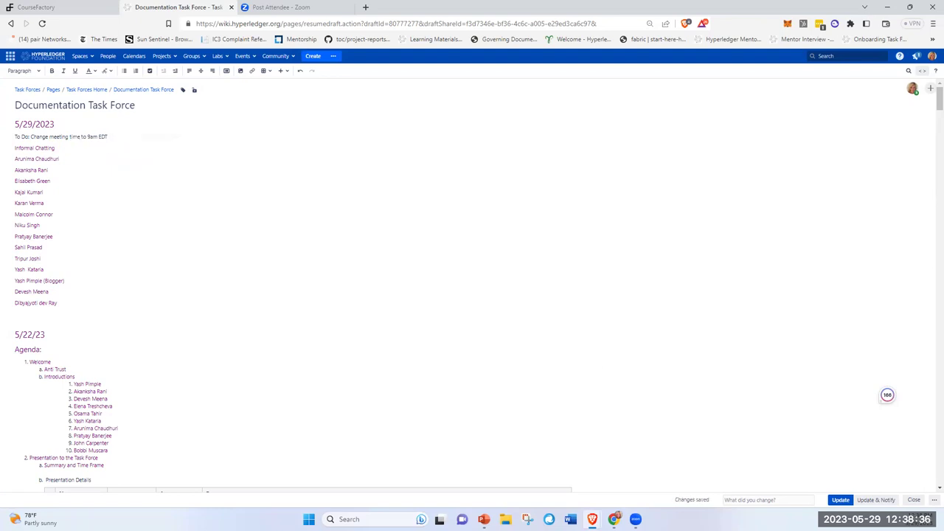
# - Publish the Documentation Task Force page with the new attendees and to-do note
pyautogui.click(840, 500)
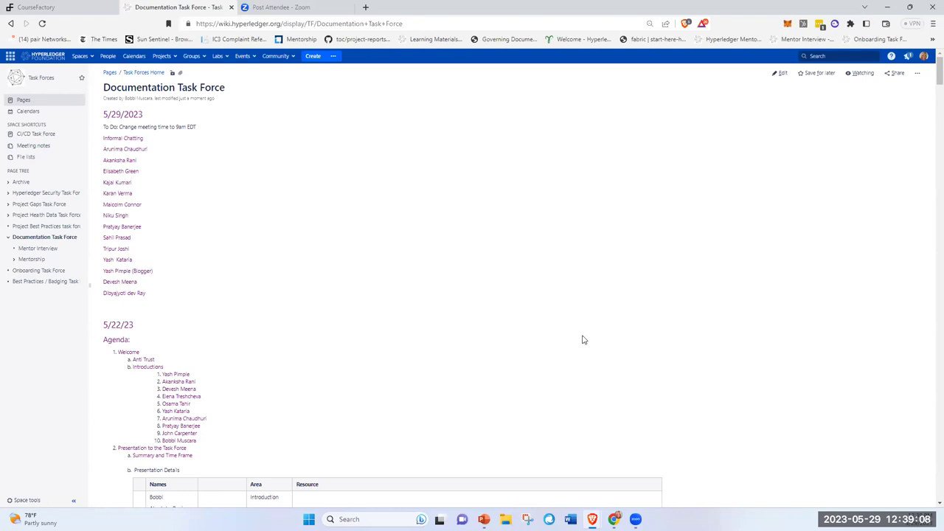
# - Expand Mentorship in the page tree and open its first mentee page
pyautogui.click(14, 259)
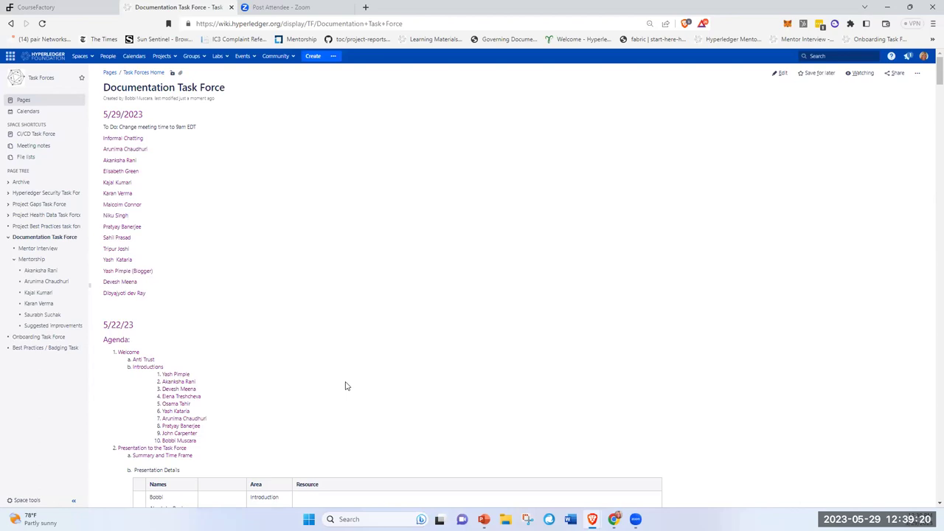
pyautogui.click(42, 274)
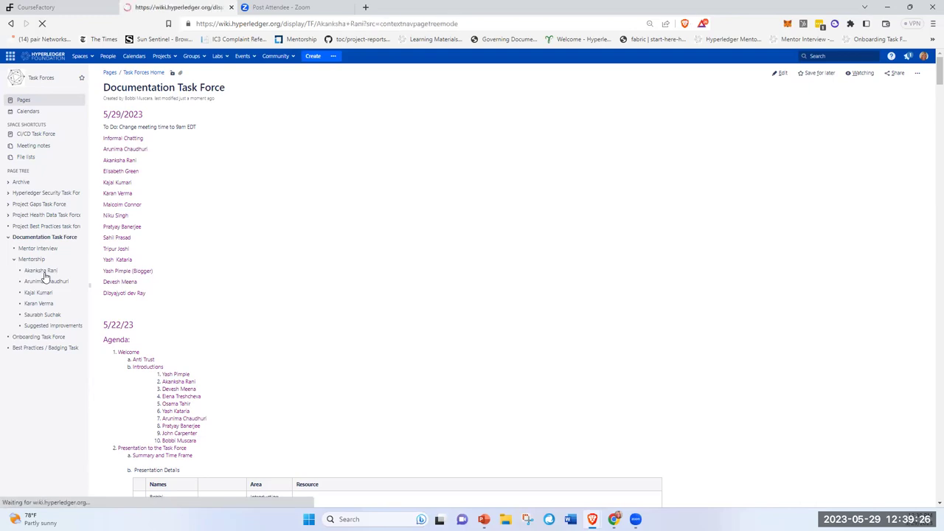
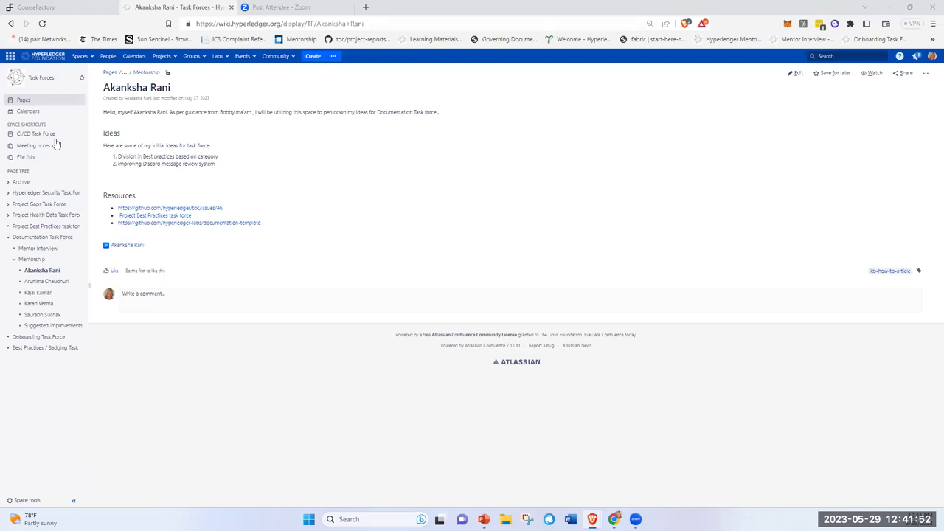
# - Open the second mentee's blank page from the Mentorship page tree
pyautogui.click(52, 295)
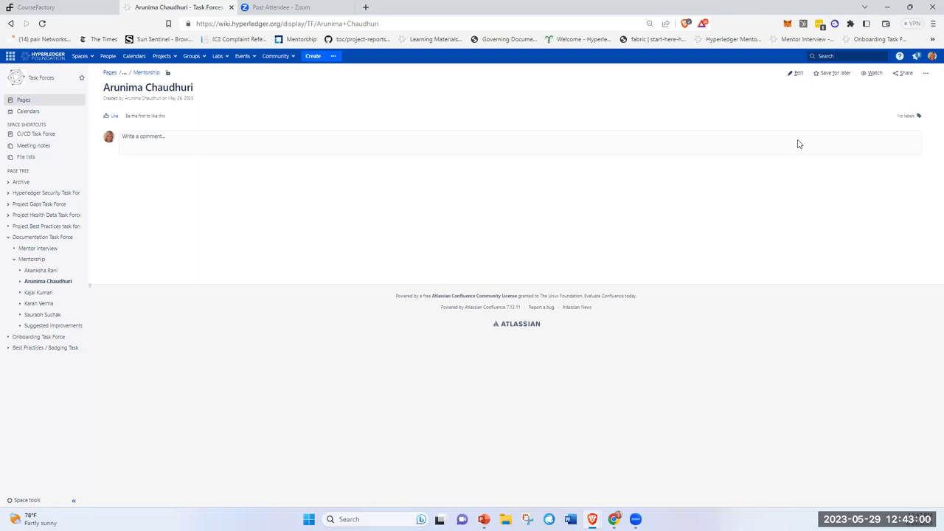
# - Put the blank mentee page into edit mode
pyautogui.click(798, 74)
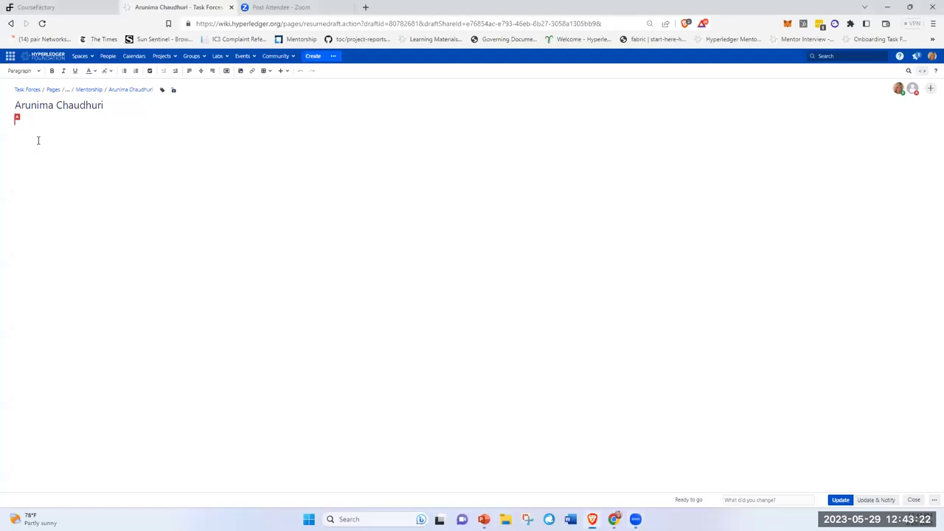
# - Add the line 'Teach The Teacher Sessions:' to the mentee page and publish it
pyautogui.write('Teach The Teacher S')
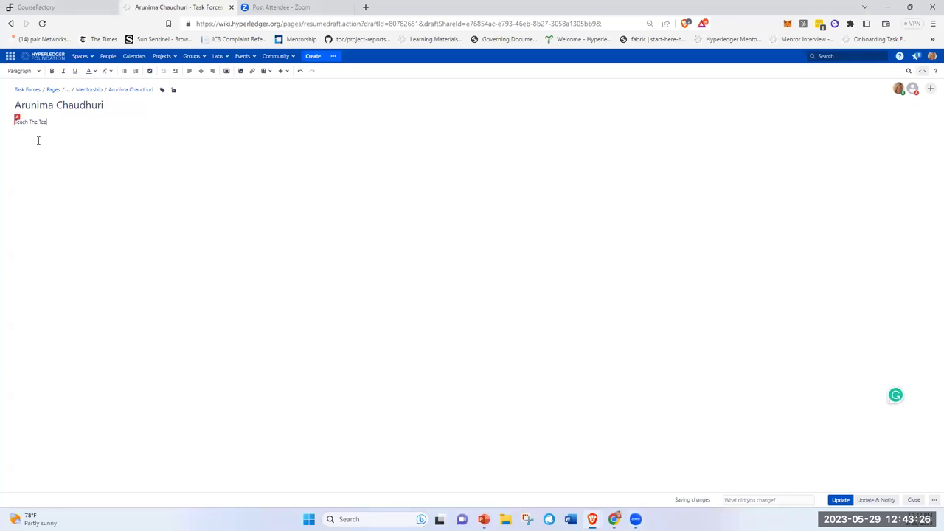
pyautogui.write('ession')
pyautogui.write('s:')
pyautogui.click(840, 500)
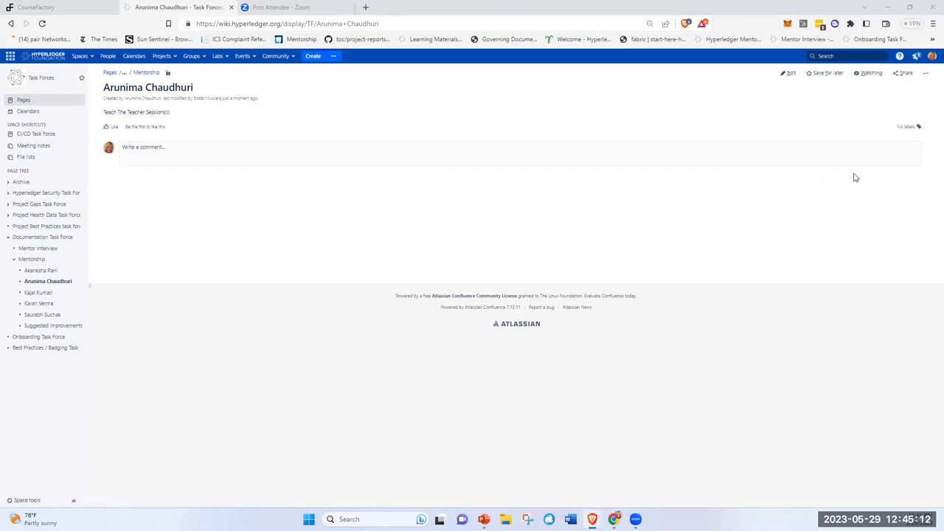
# - Open the third mentee's still-empty page under Mentorship
pyautogui.click(27, 296)
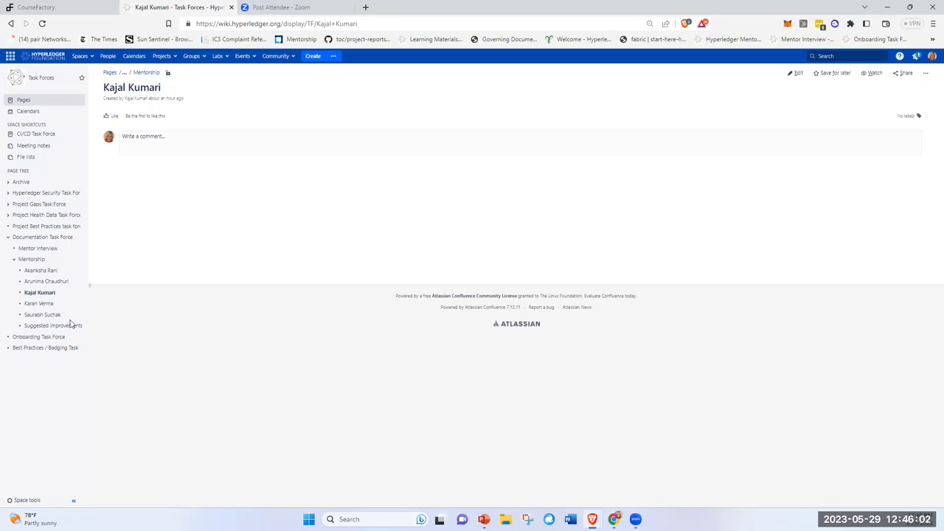
# - Open the fourth mentee's page under Mentorship, then the fifth mentee's page
pyautogui.click(42, 306)
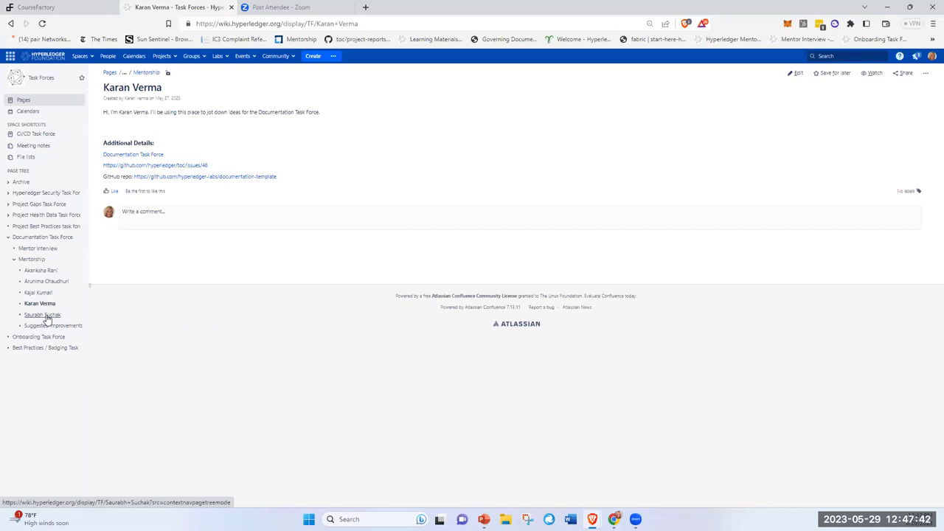
pyautogui.click(43, 315)
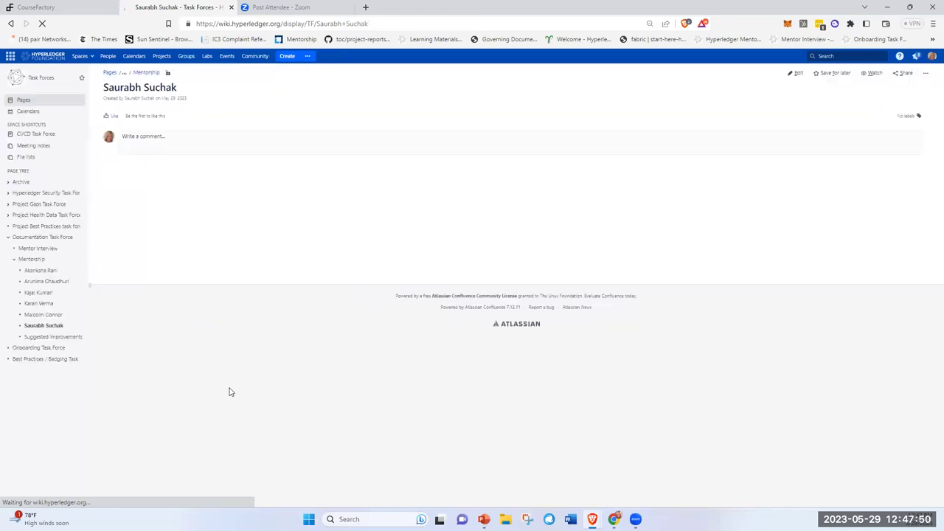
# - Open the 'Suggested improvements' page under Documentation Task Force > Mentorship
pyautogui.click(46, 338)
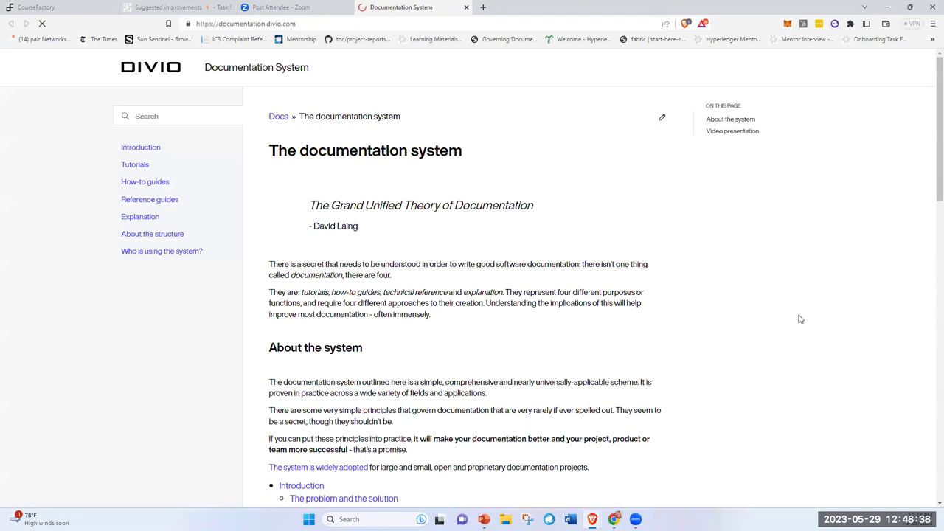
# - Read through the documentation system overview and open the 'v: latest' downloads and source flyout
pyautogui.scroll(-1, 800, 319)
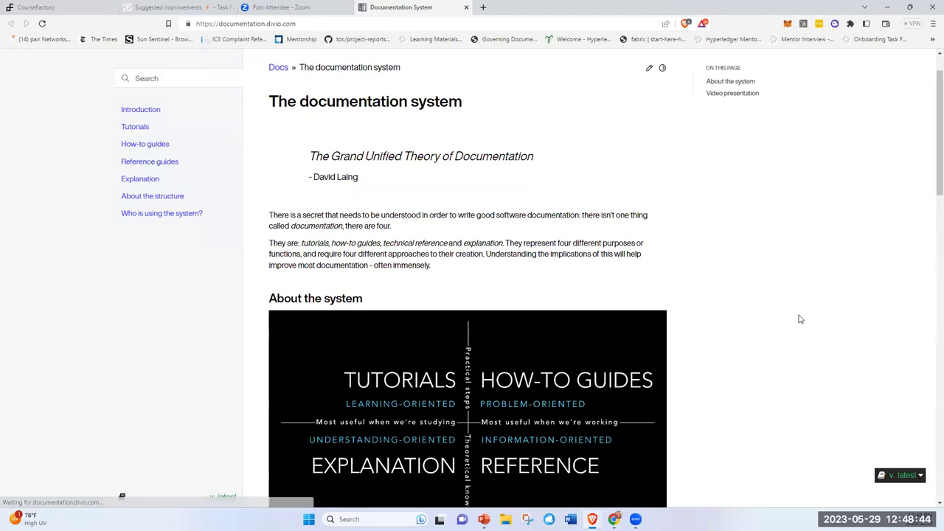
pyautogui.scroll(-1, 800, 319)
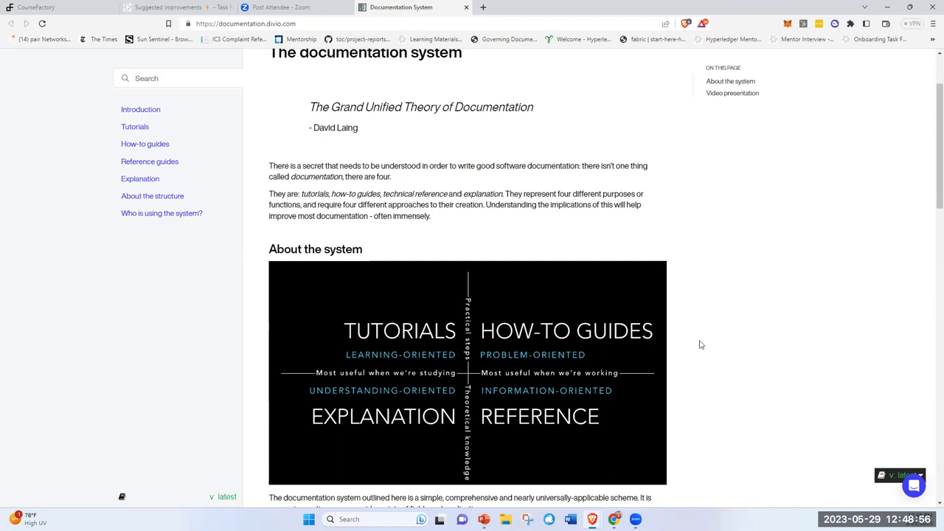
pyautogui.scroll(-1, 700, 344)
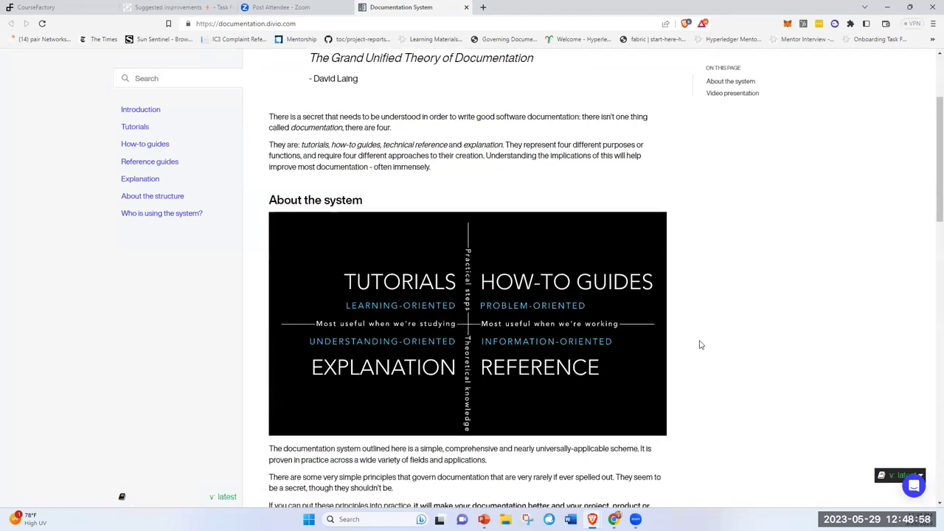
pyautogui.scroll(-1, 700, 344)
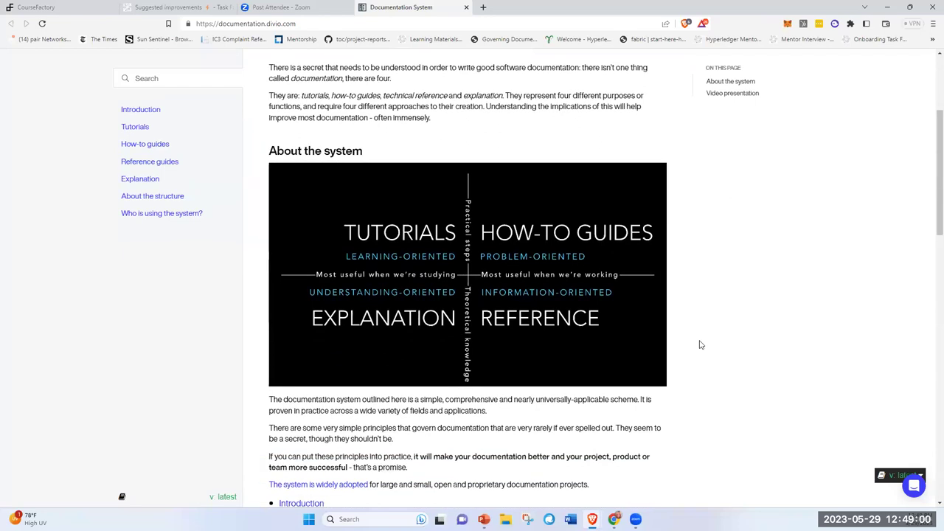
pyautogui.scroll(-1, 700, 344)
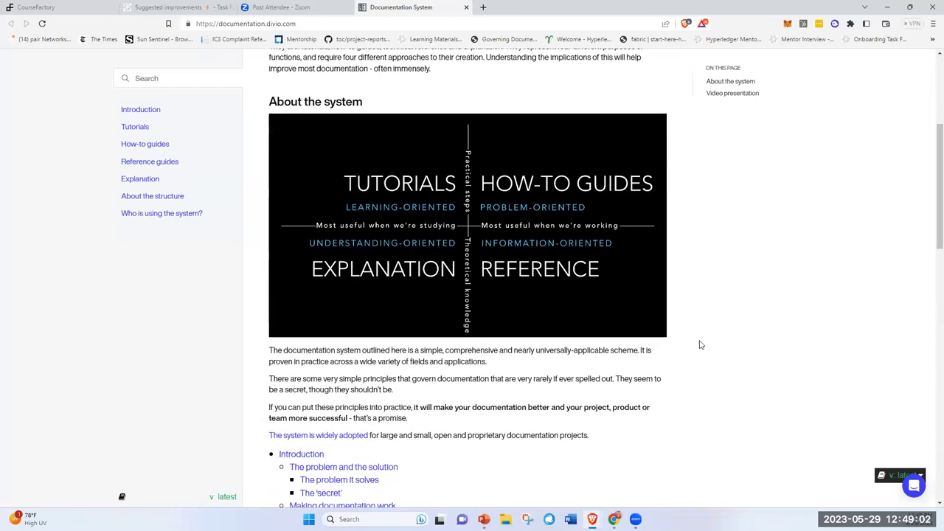
pyautogui.scroll(-2, 700, 345)
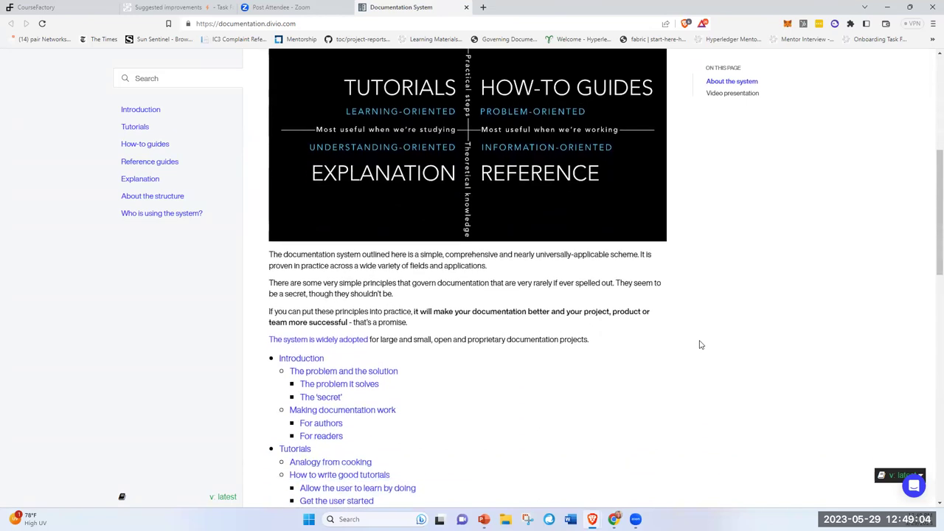
pyautogui.scroll(7, 701, 344)
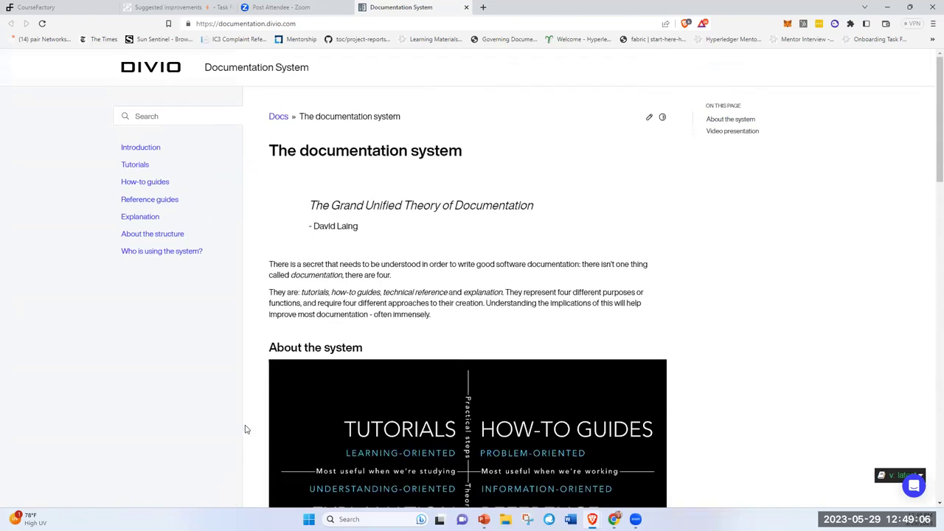
pyautogui.scroll(-2, 238, 443)
pyautogui.click(221, 499)
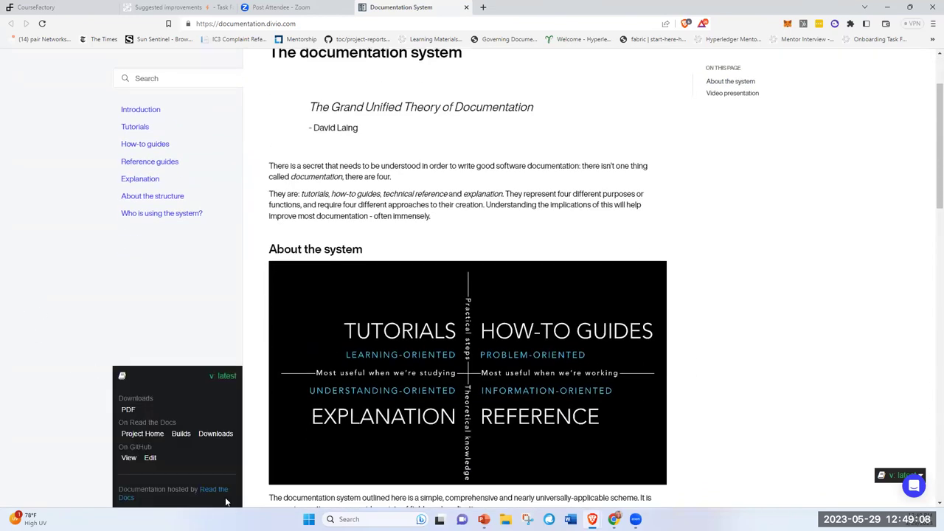